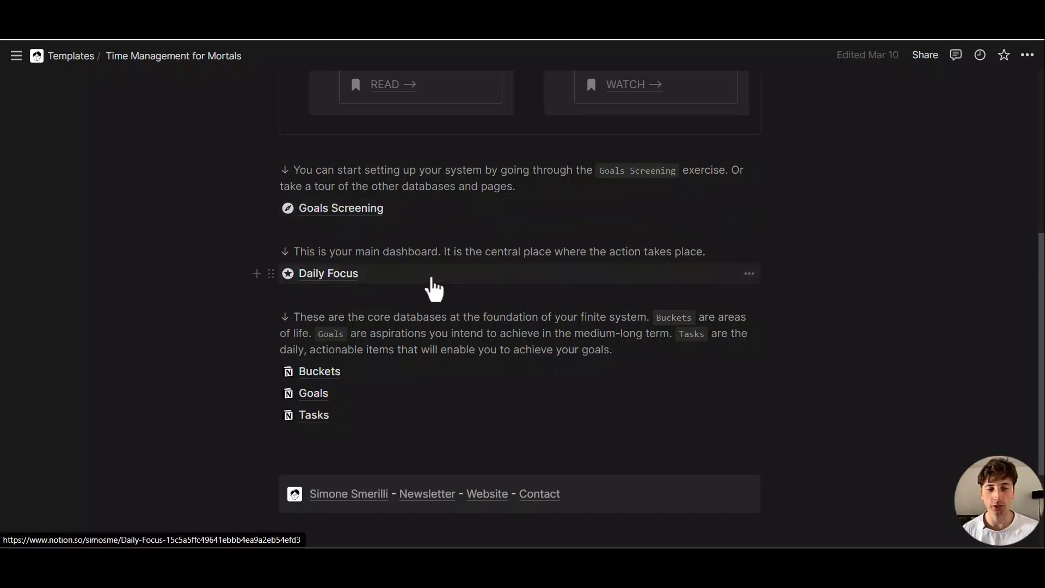
Open the Daily Focus page and look over the Status column of the closed tasks list
left_click(430, 276)
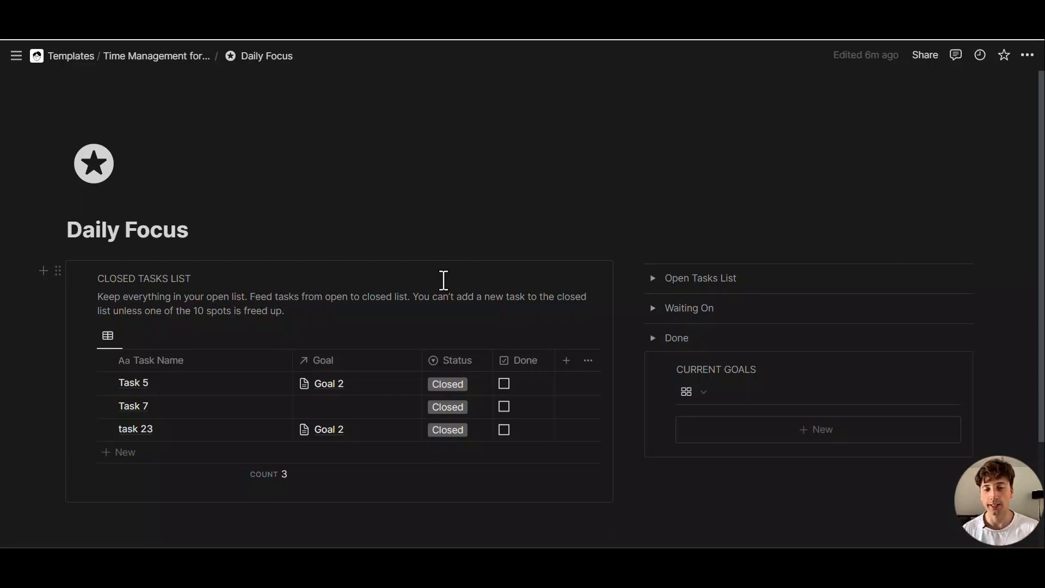
scroll(444, 281, "down", 1)
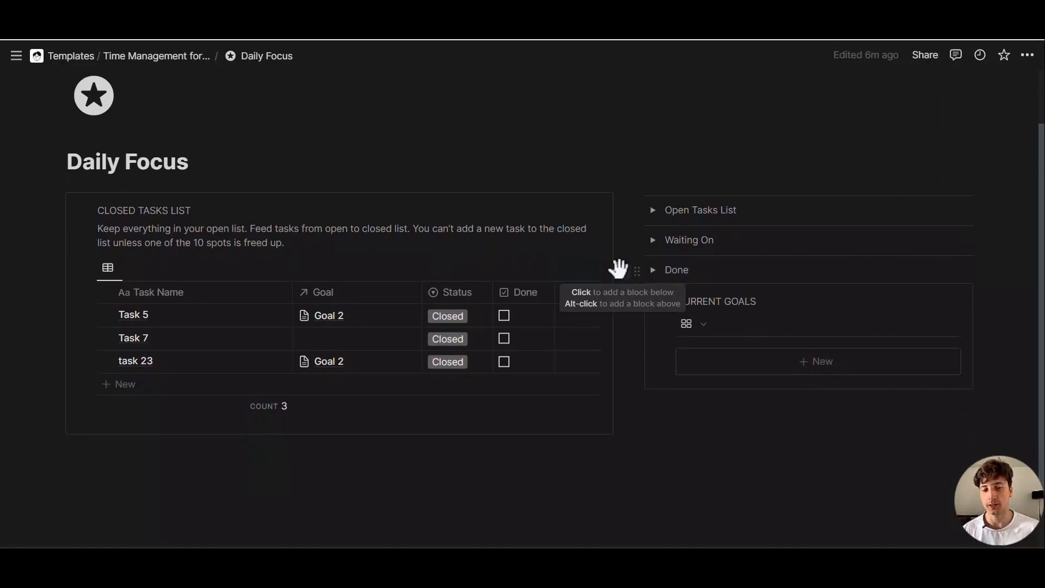
left_click_drag(460, 320, 454, 369)
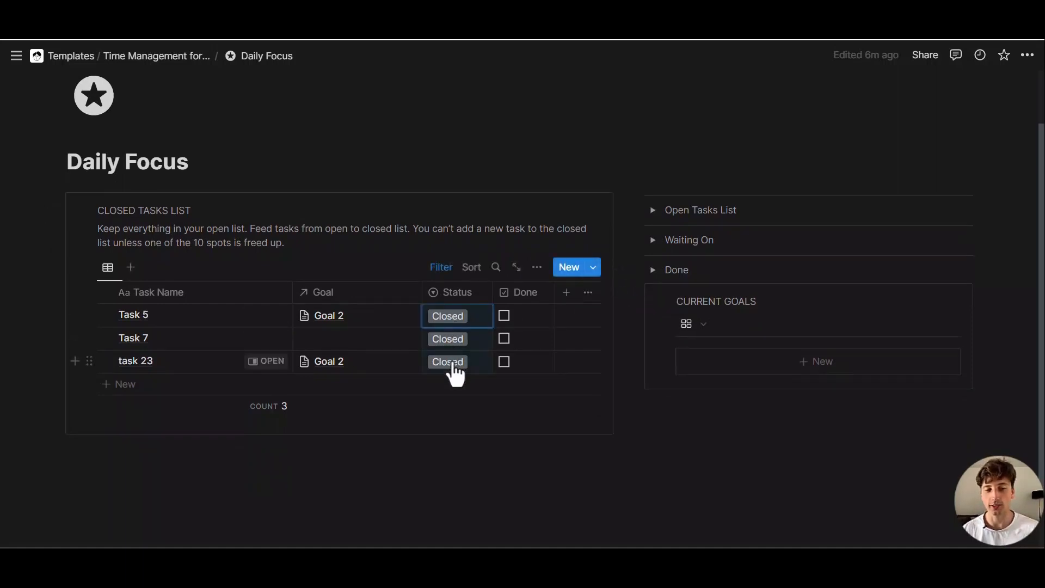
left_click(367, 273)
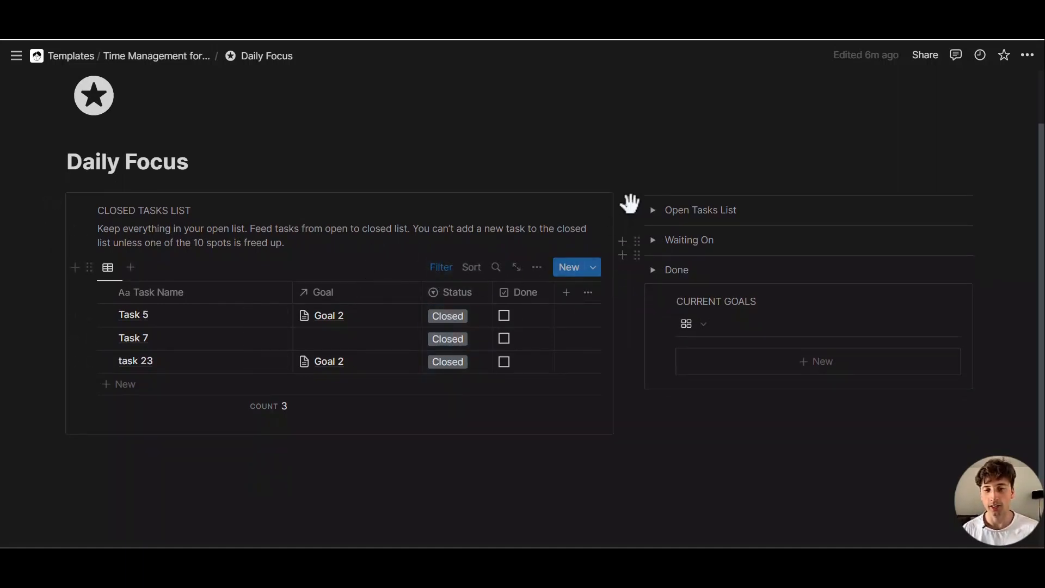
Look inside the Open Tasks List and collapse it again, and review the status options available for Task 5
left_click(653, 210)
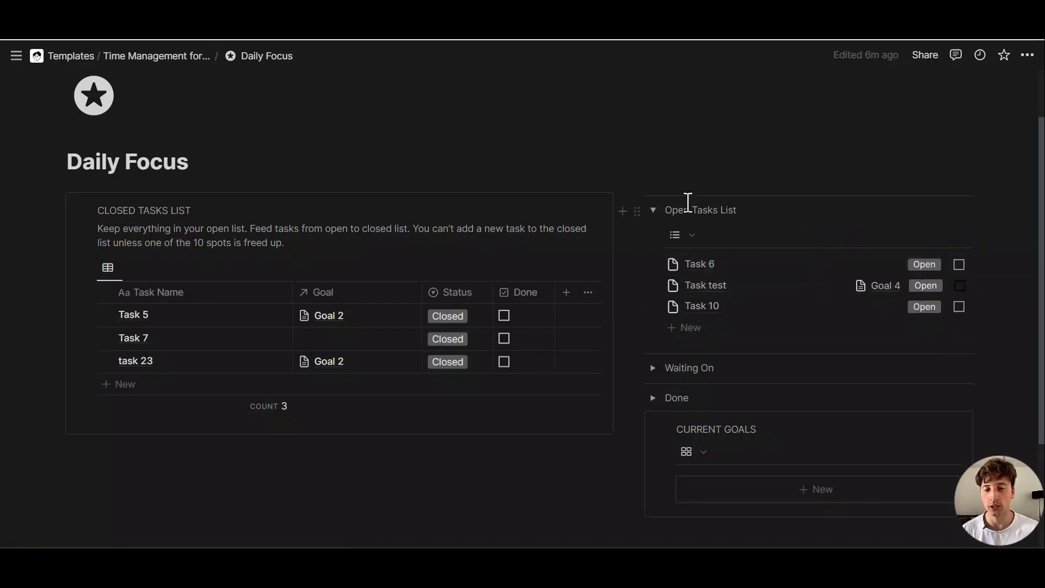
left_click(653, 209)
scroll(655, 227, "down", 2)
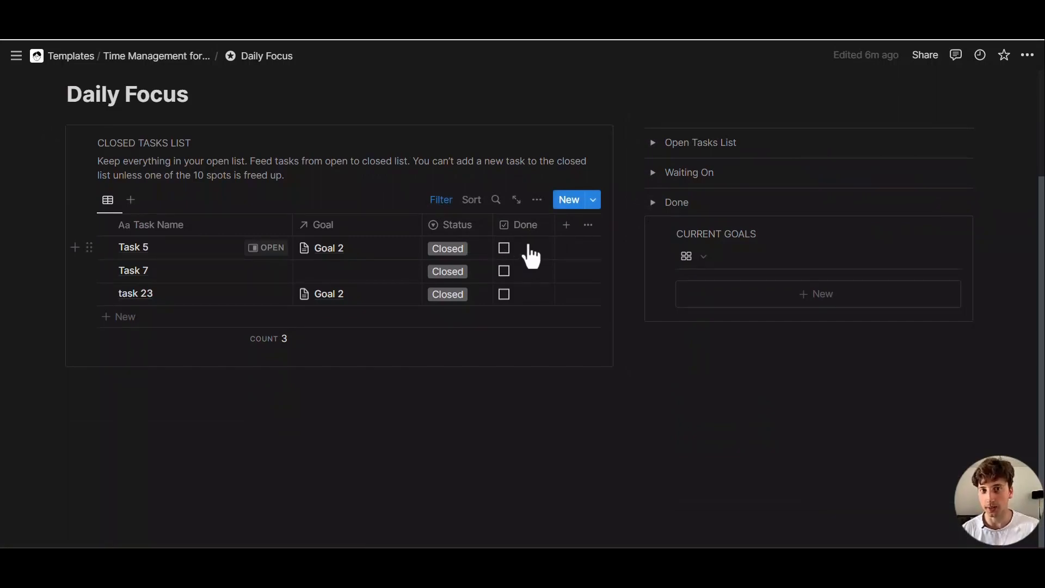
left_click(460, 254)
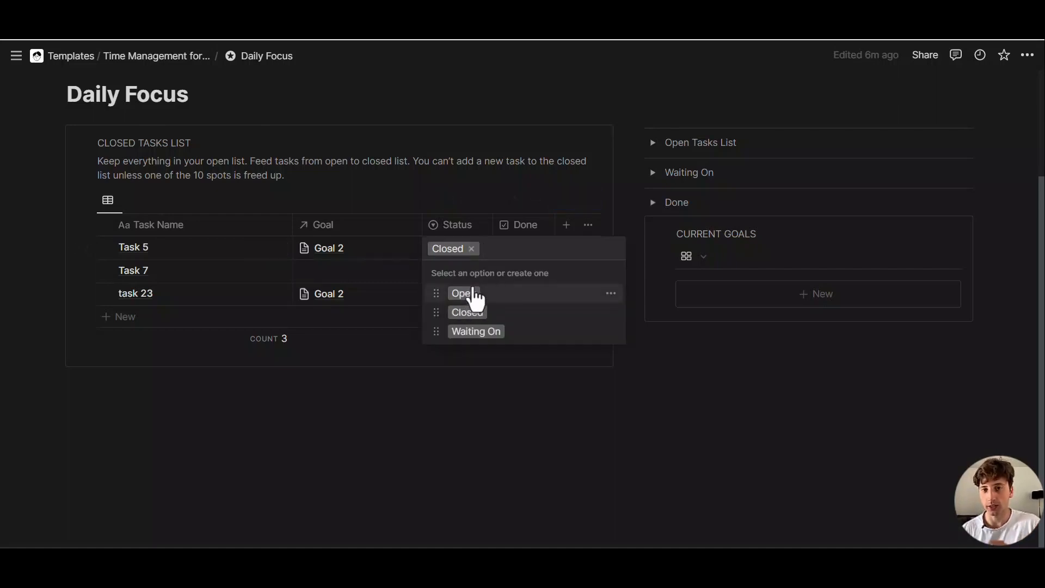
key("Escape")
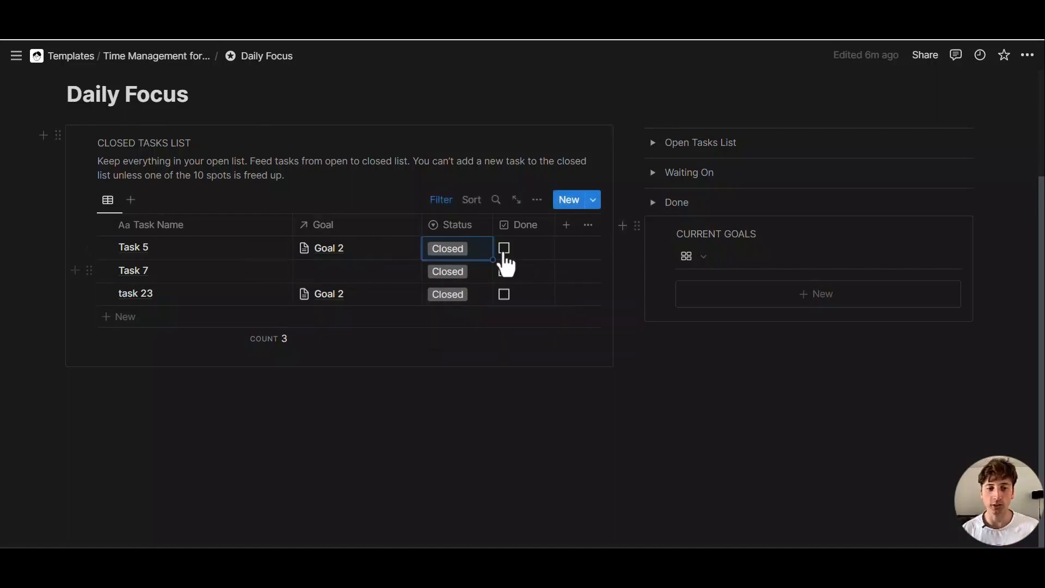
Insert a button block directly beneath the Daily Focus title and give it an "Edit pages in" action
scroll(442, 294, "up", 1)
left_click(367, 163)
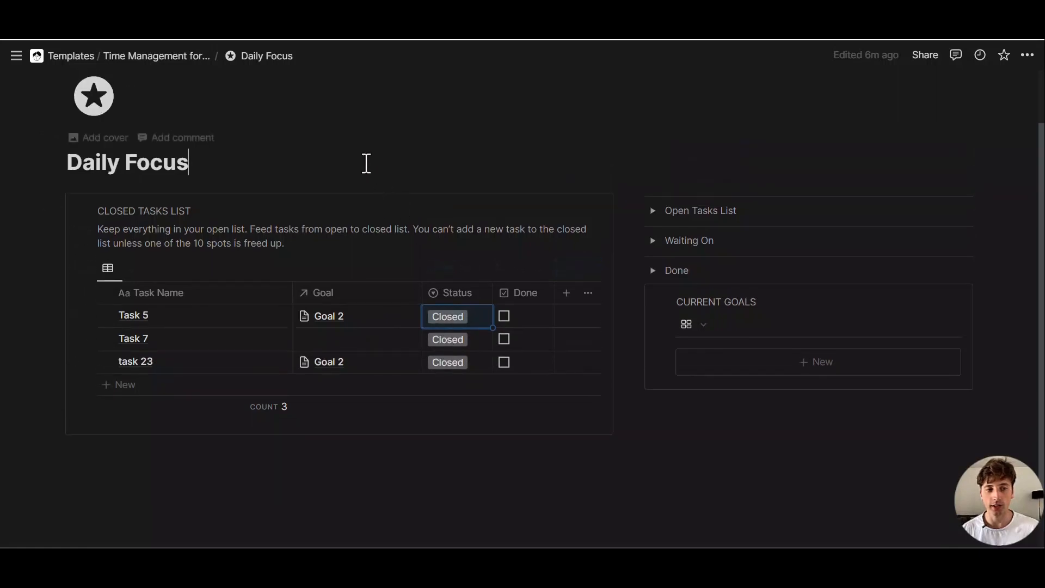
key("Return")
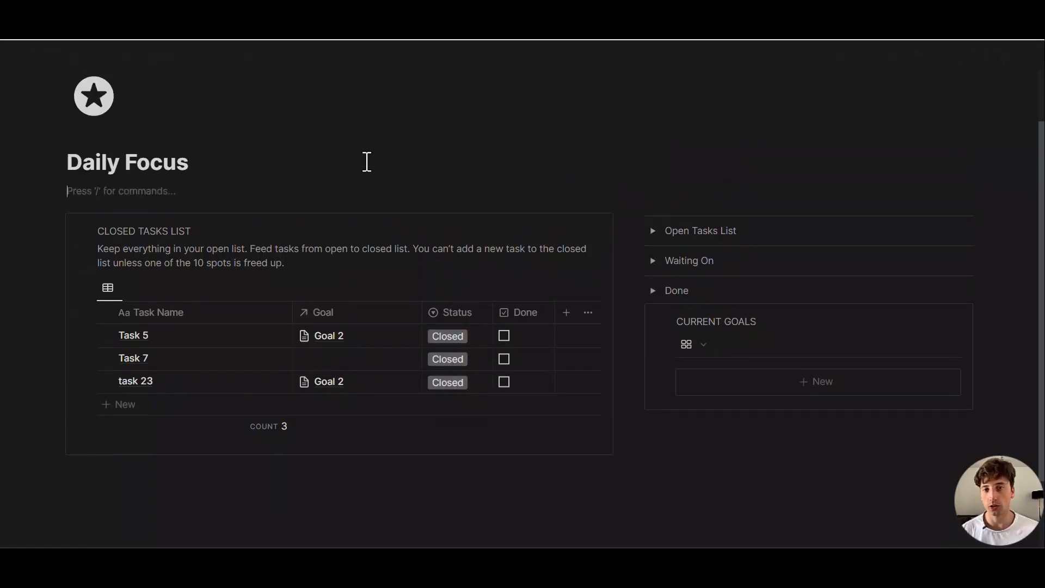
type("/but")
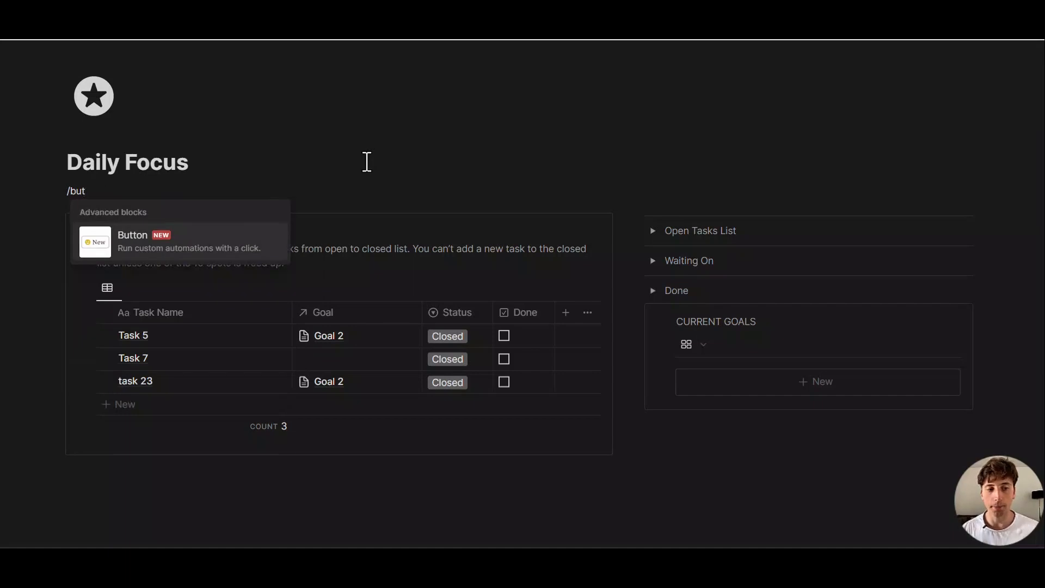
left_click(208, 251)
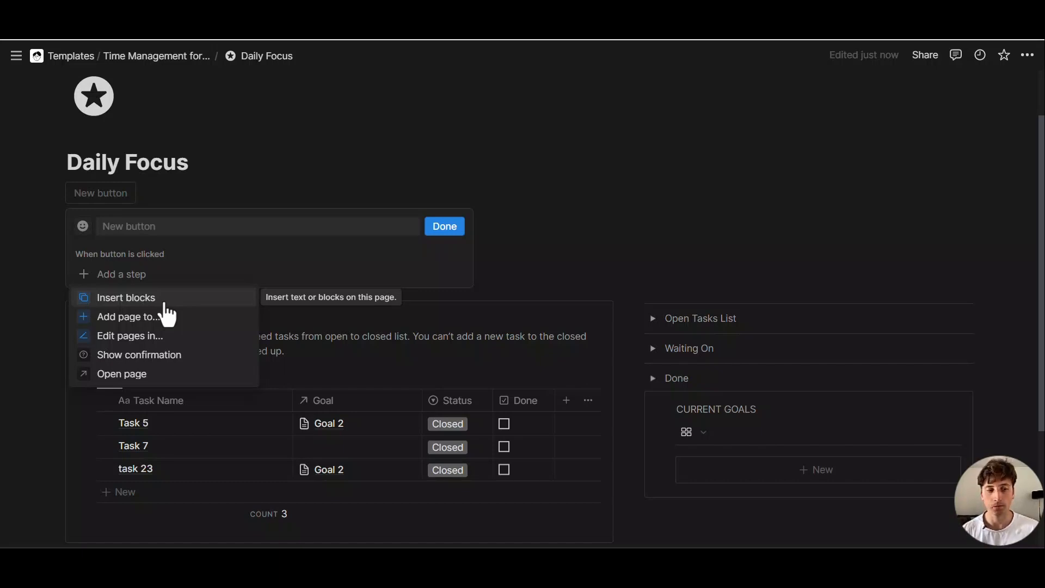
left_click(167, 341)
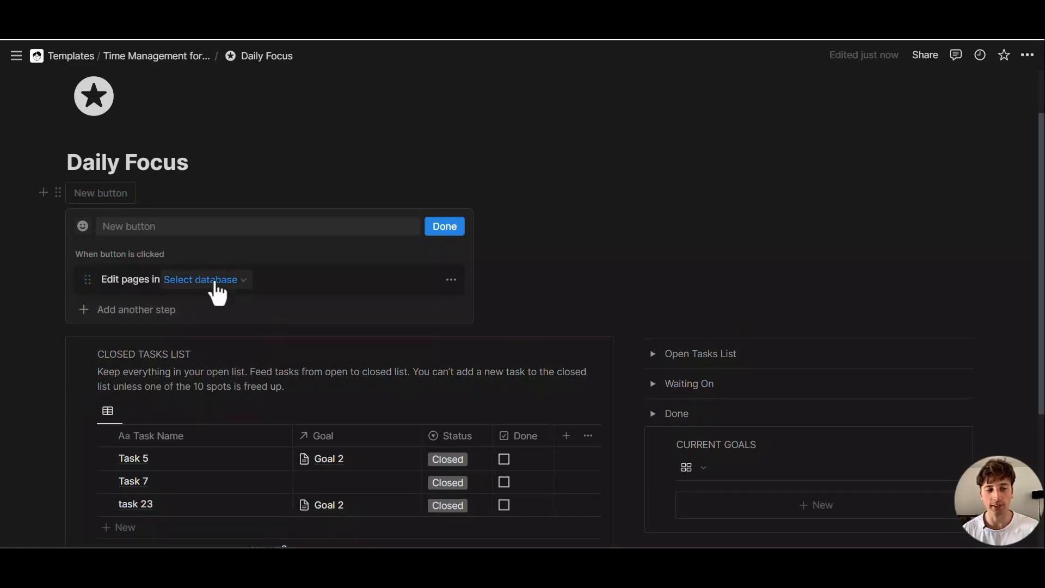
Name the button "update status" and give it the orange button-click icon
left_click(219, 226)
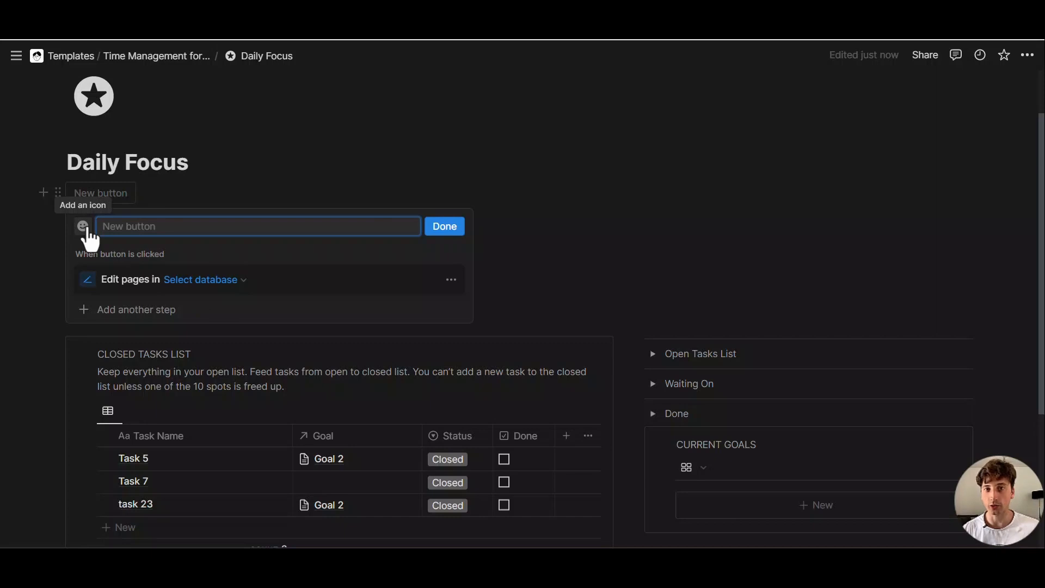
type("updte st")
type("e status")
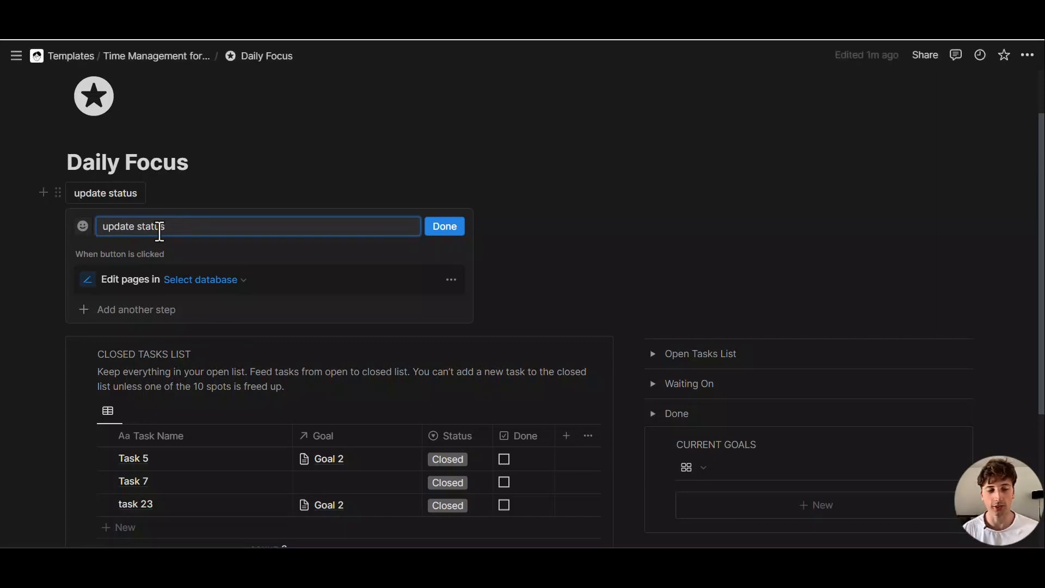
left_click(83, 226)
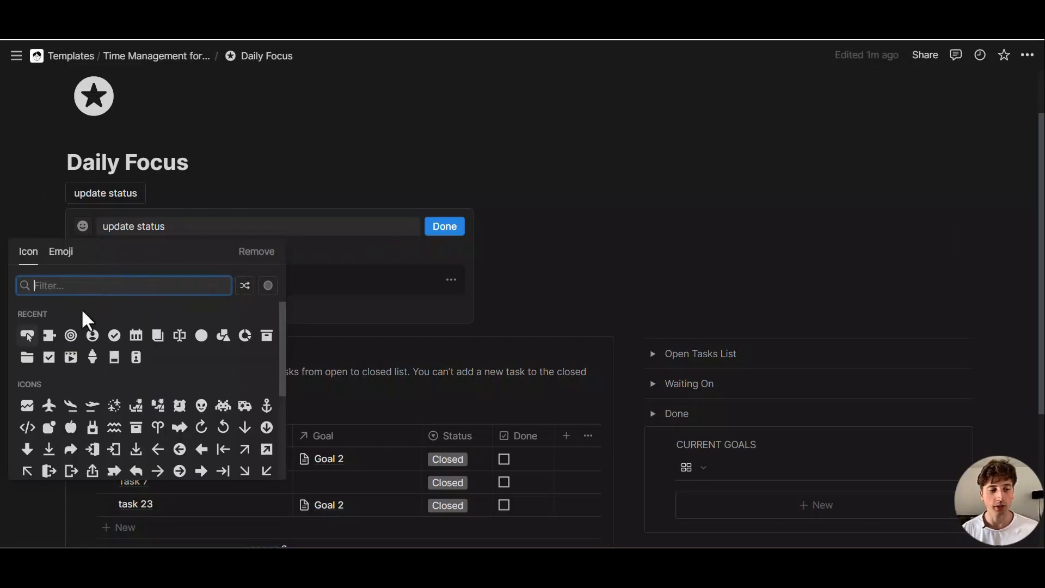
left_click(24, 334)
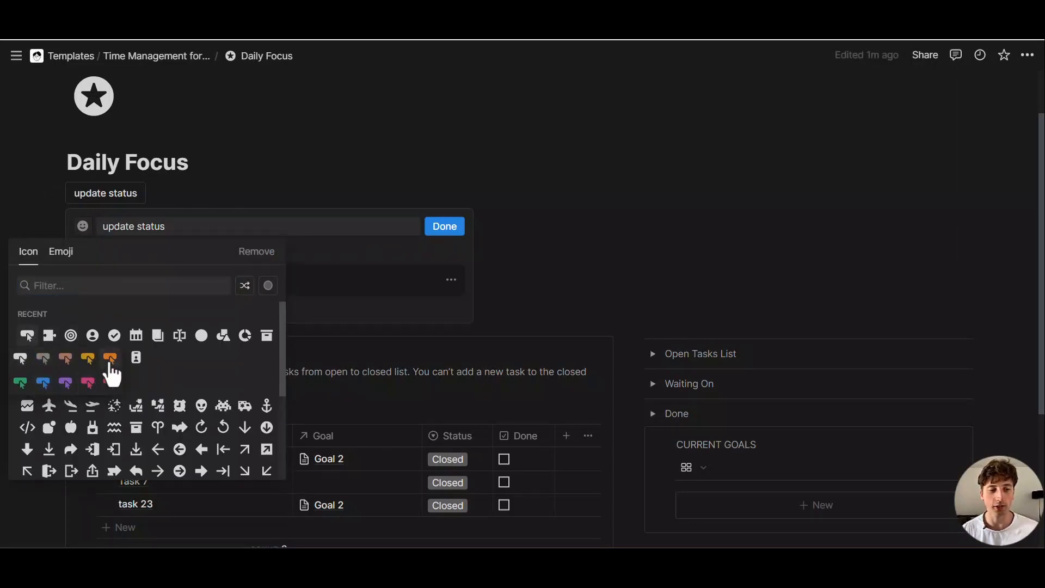
left_click(111, 360)
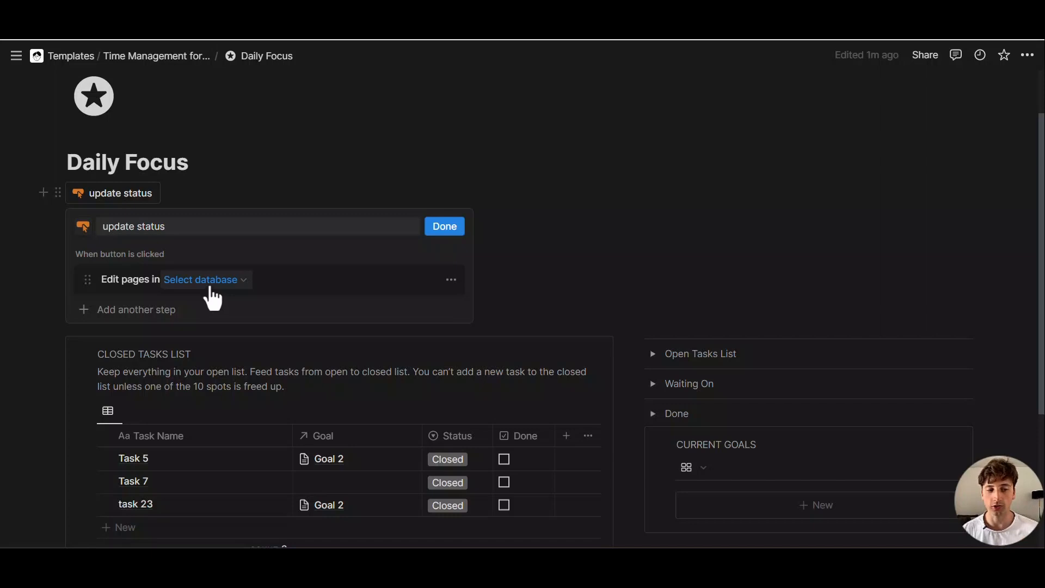
Point the edit action at the Tasks database and filter its pages to those where Done is unchecked
left_click(211, 288)
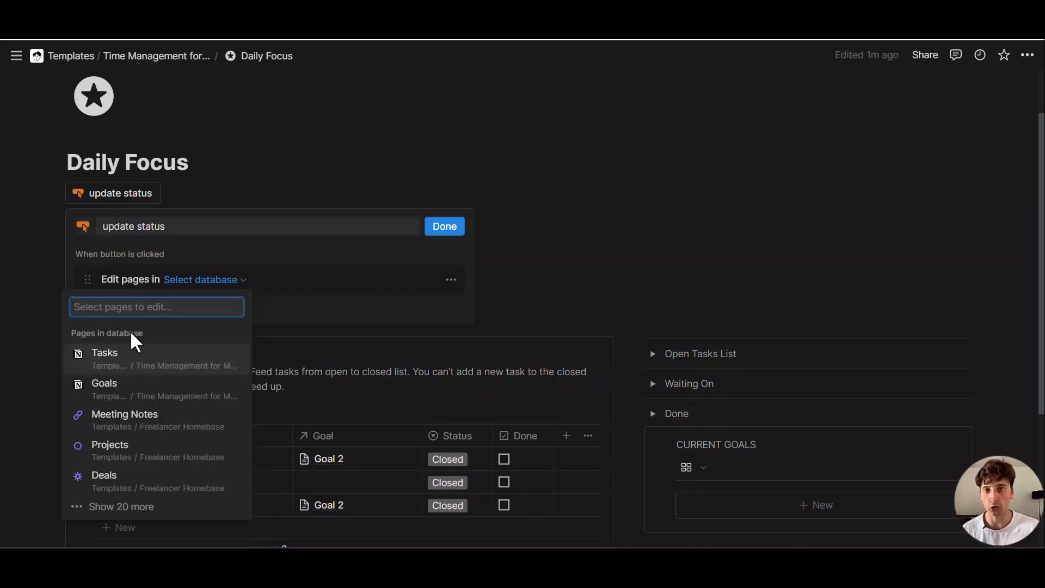
left_click(133, 355)
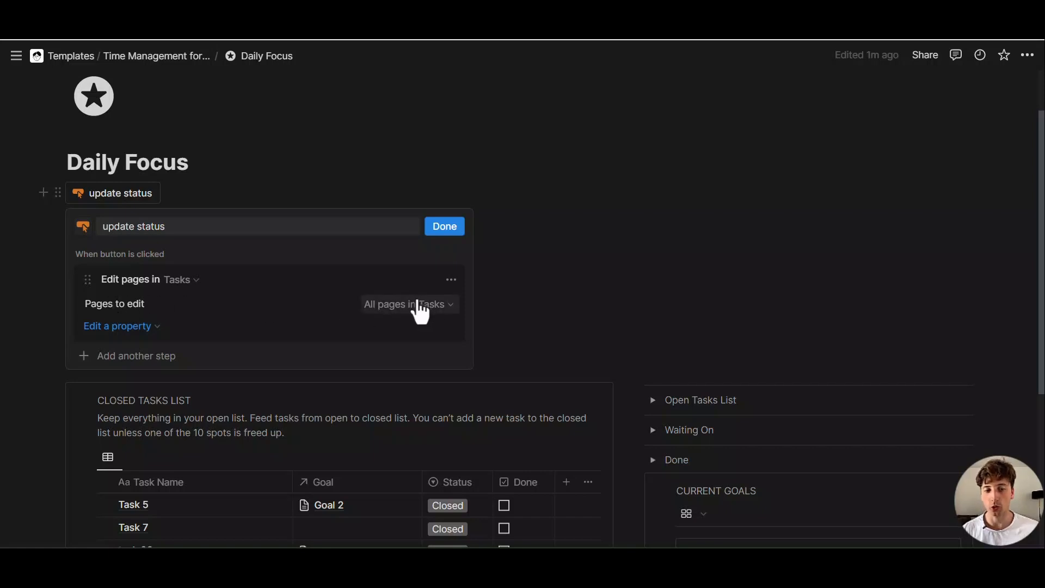
left_click(419, 314)
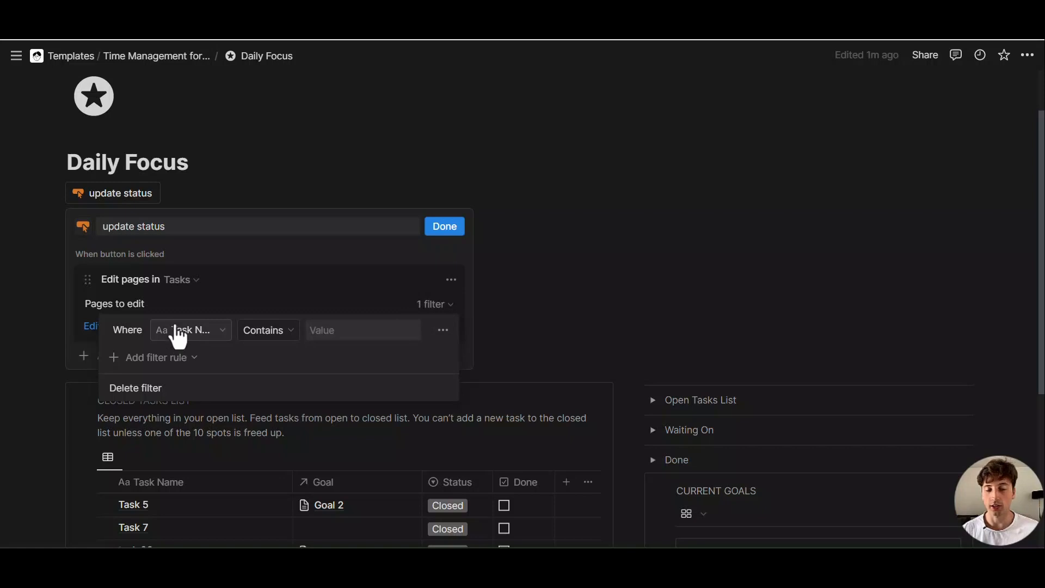
left_click(179, 335)
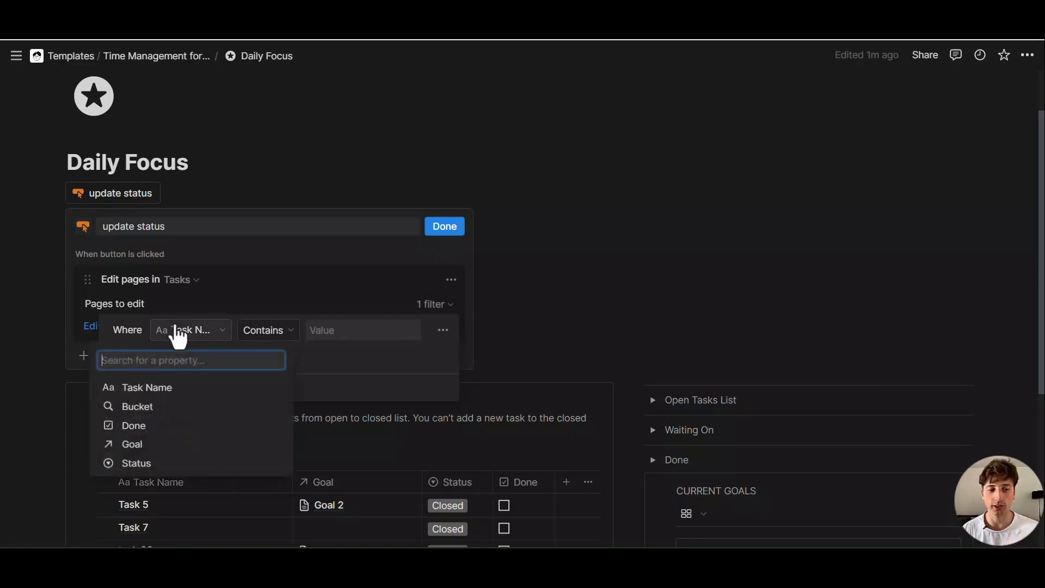
left_click(134, 425)
left_click(357, 331)
left_click(359, 355)
Add a second filter rule so only tasks whose Status is Closed are edited
left_click(327, 359)
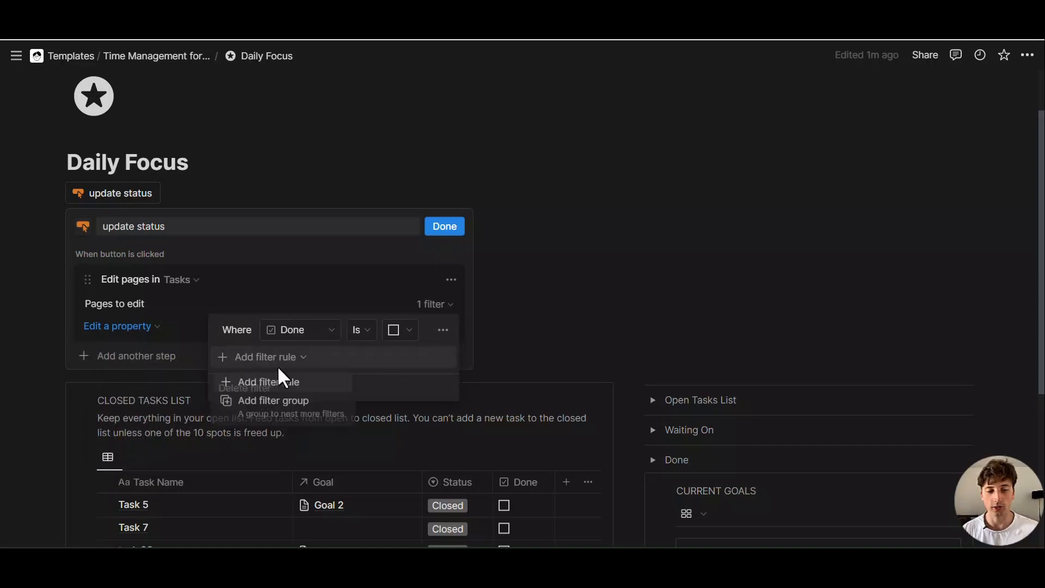
left_click(264, 383)
left_click(284, 359)
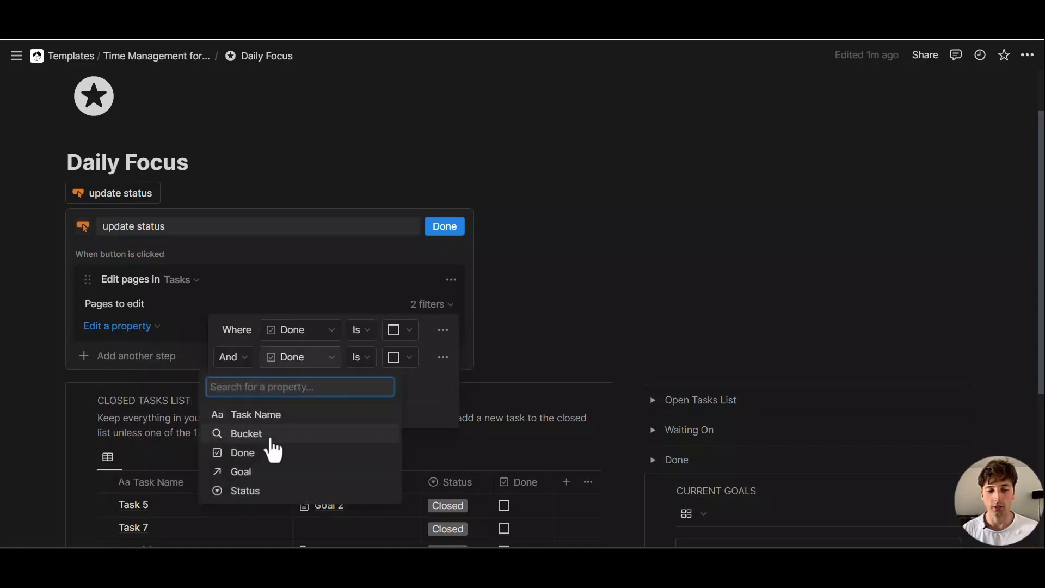
left_click(260, 491)
left_click(357, 362)
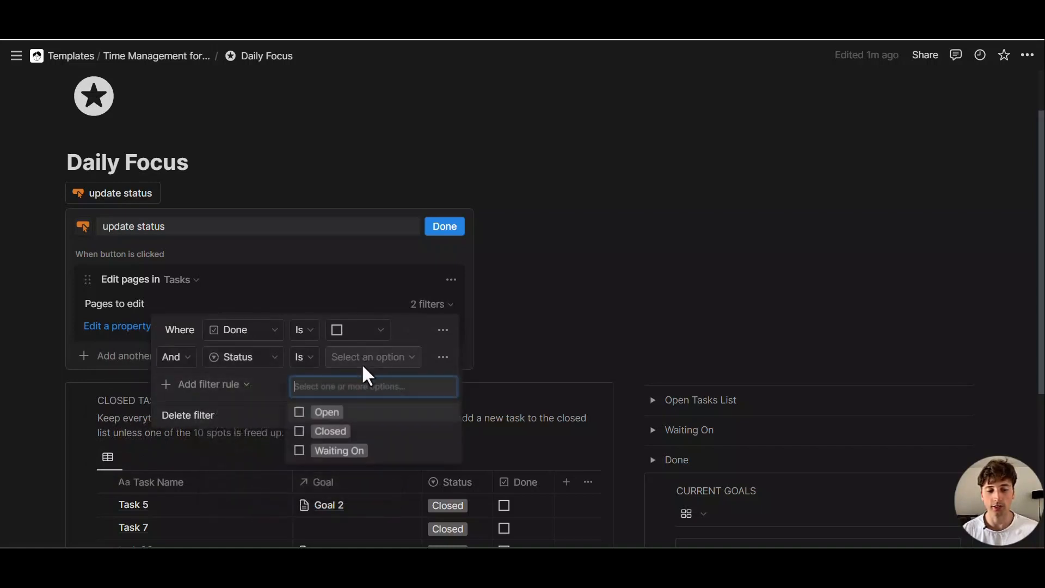
left_click(334, 431)
left_click(267, 360)
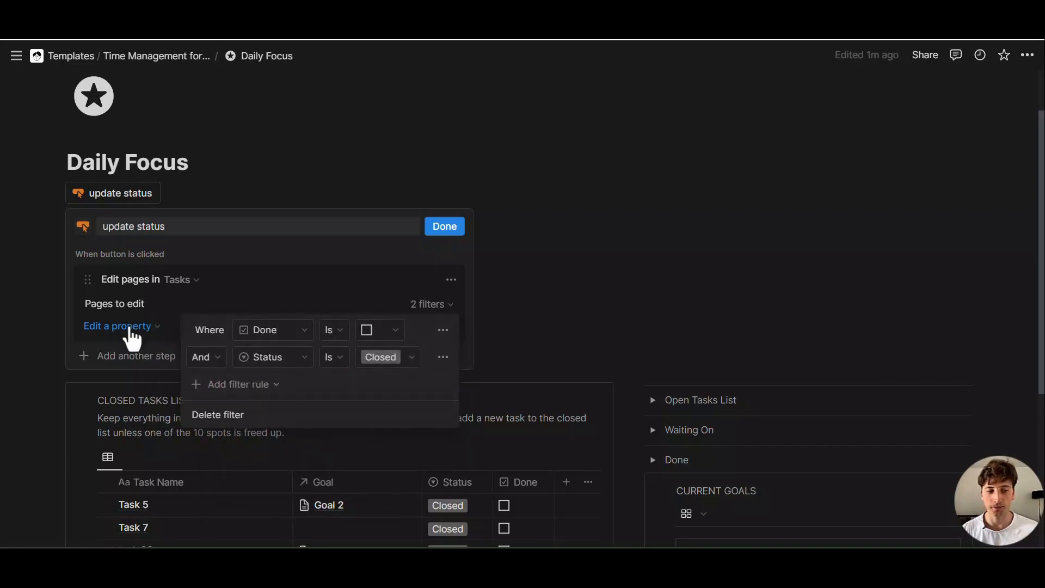
Make the edit action change the Status property of the filtered tasks to Open
left_click(134, 336)
left_click(154, 329)
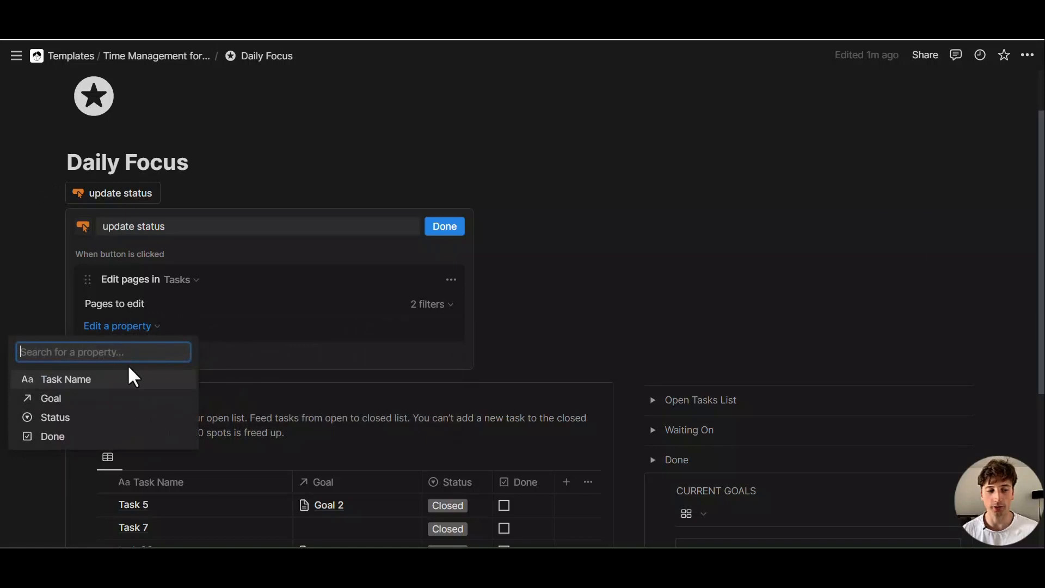
left_click(121, 427)
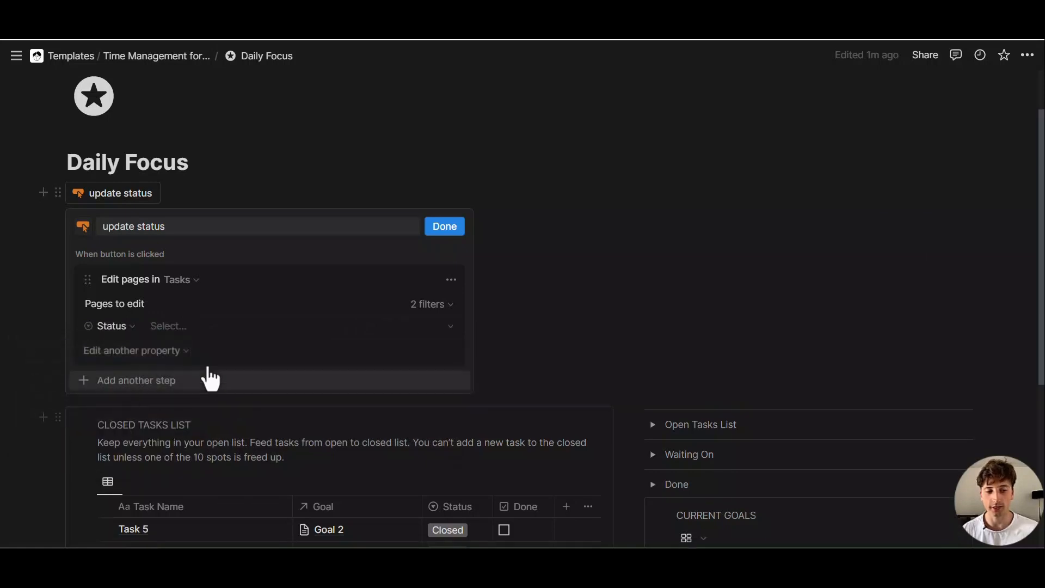
left_click(206, 333)
left_click(203, 330)
left_click(203, 330)
left_click(324, 397)
Add a "Show confirmation" action with the message "Are you sure you want to continue?" and finish the button setup
scroll(358, 357, "down", 1)
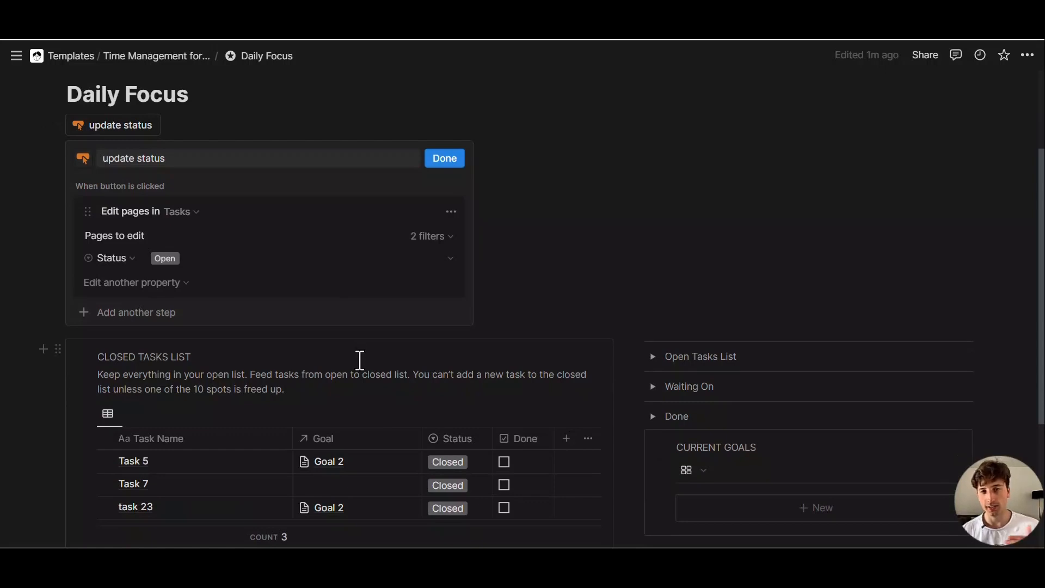
left_click(311, 321)
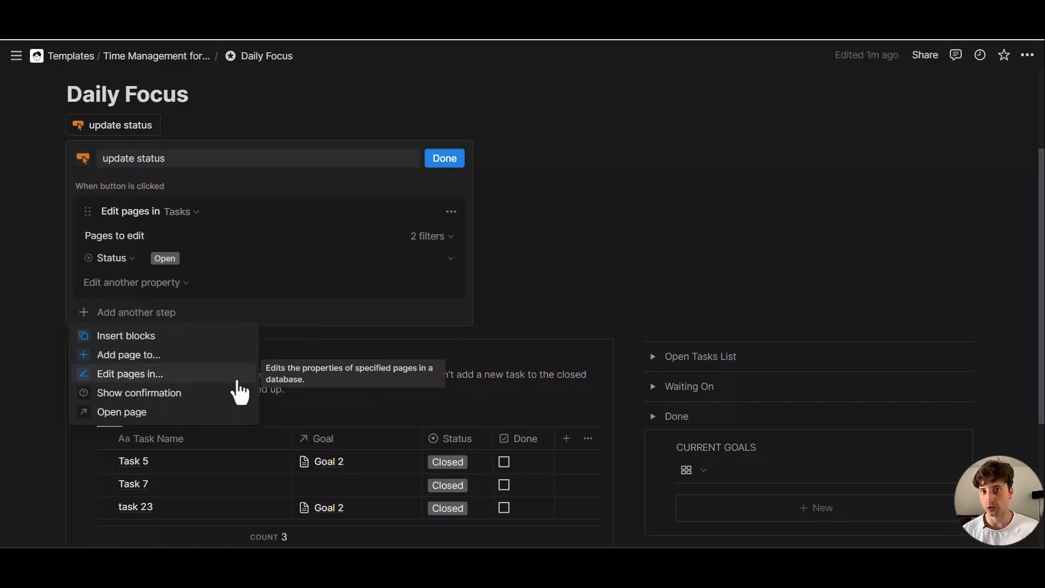
left_click(209, 396)
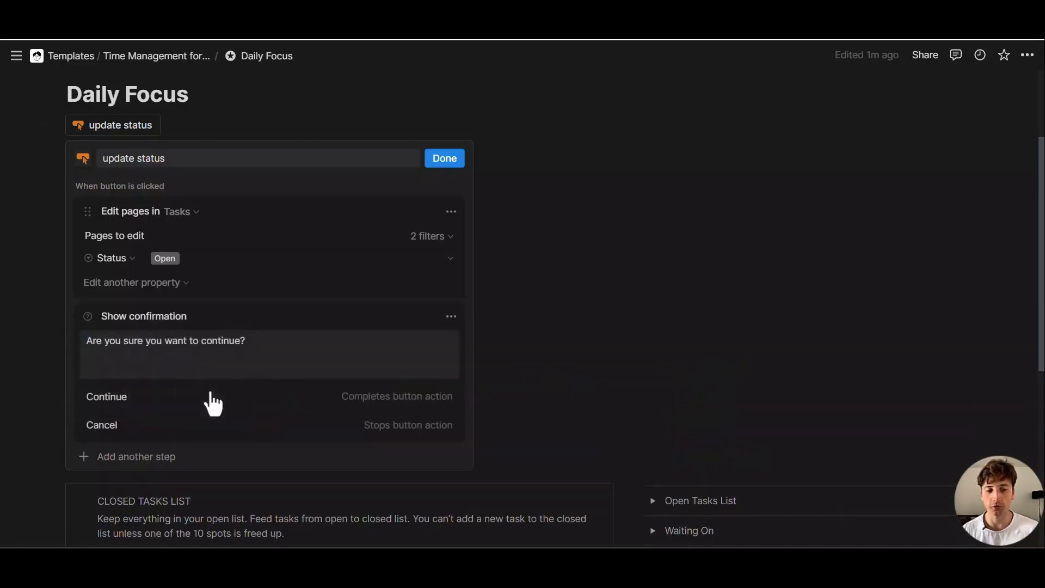
scroll(277, 370, "down", 1)
left_click(271, 283)
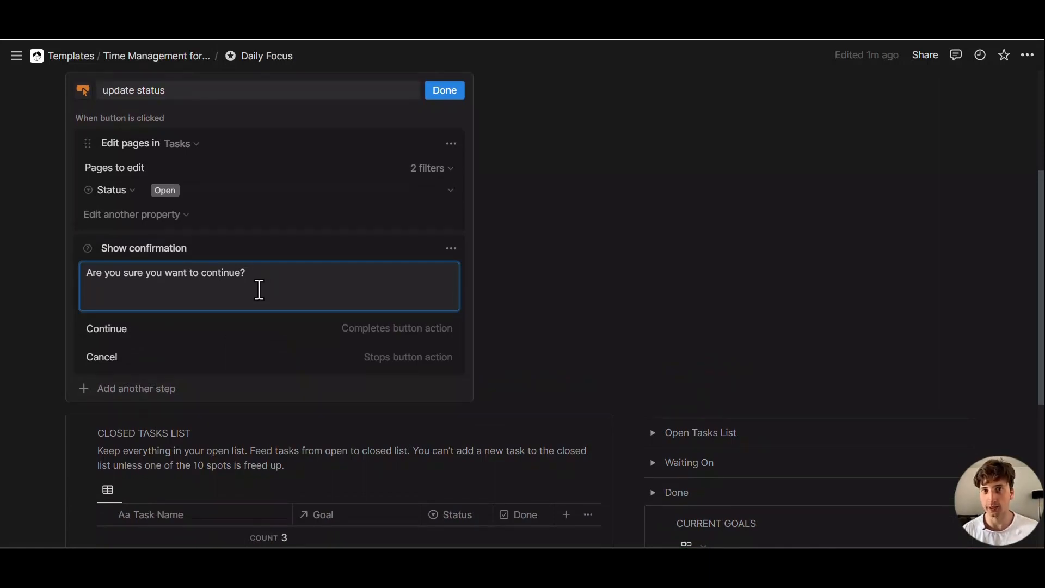
left_click_drag(142, 281, 270, 271)
left_click(276, 274)
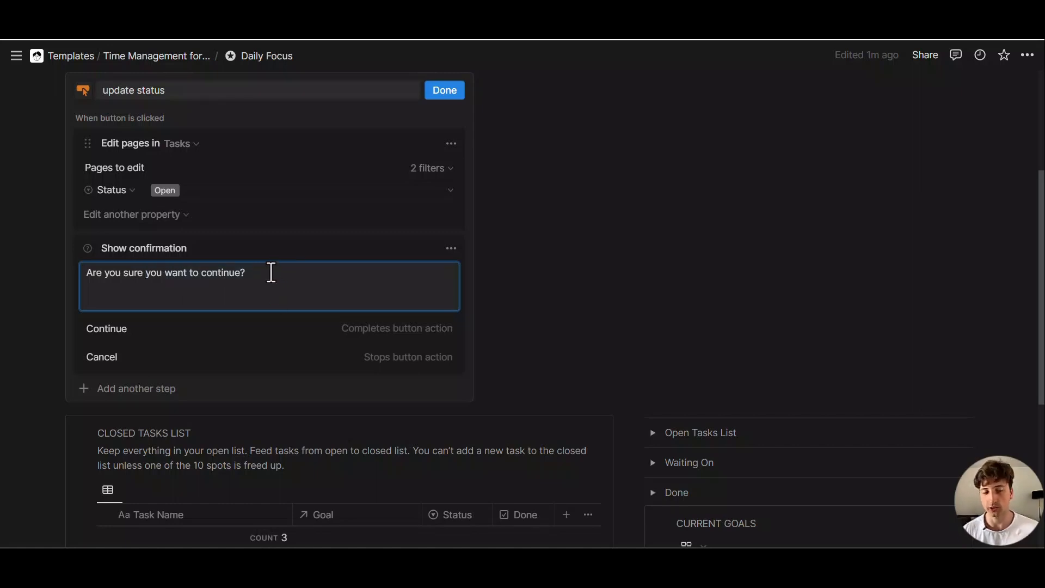
scroll(302, 367, "up", 1)
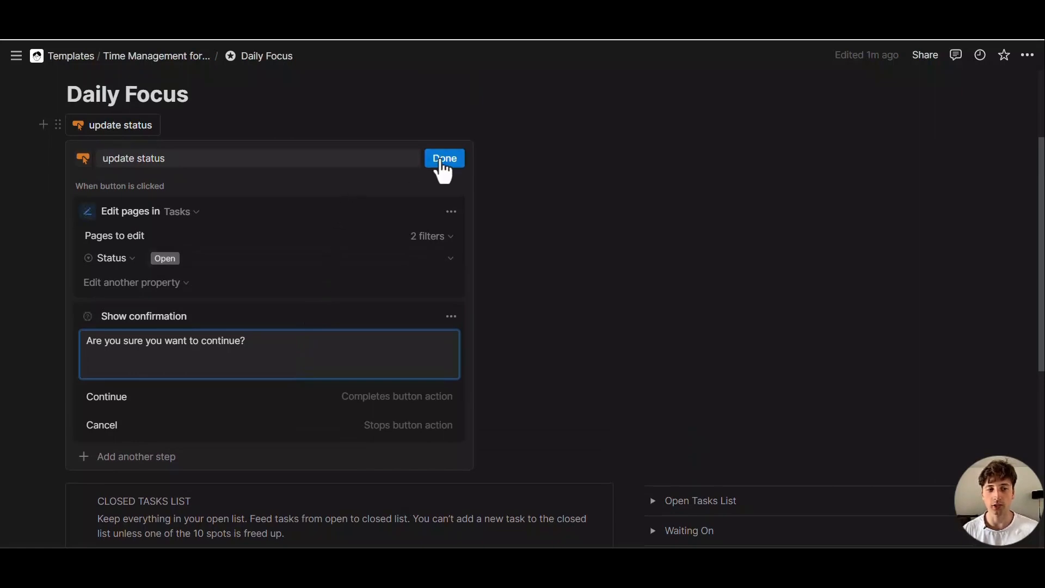
left_click(439, 159)
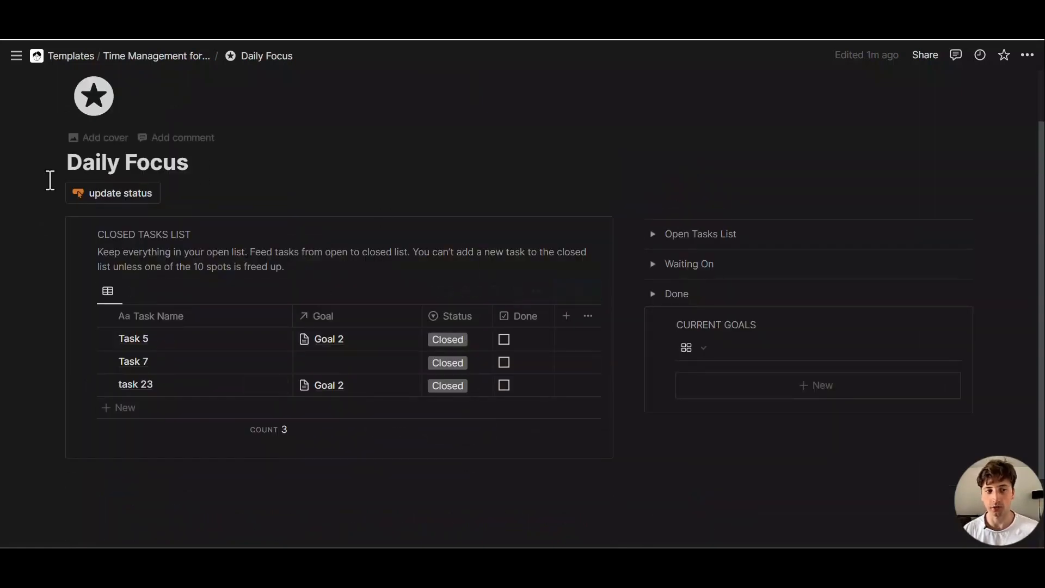
Run the update status button and accept its confirmation
scroll(440, 360, "up", 1)
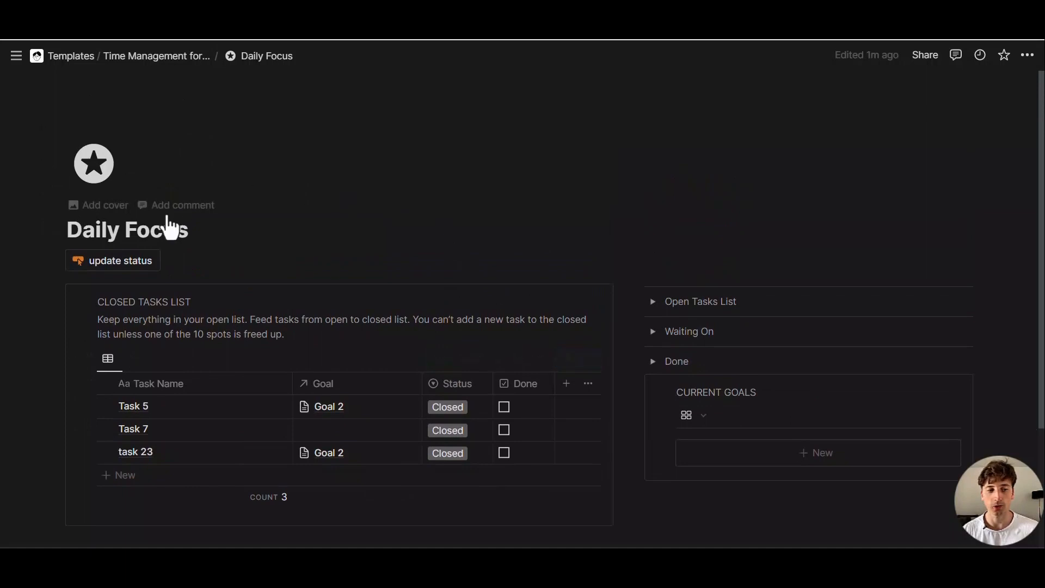
left_click(155, 263)
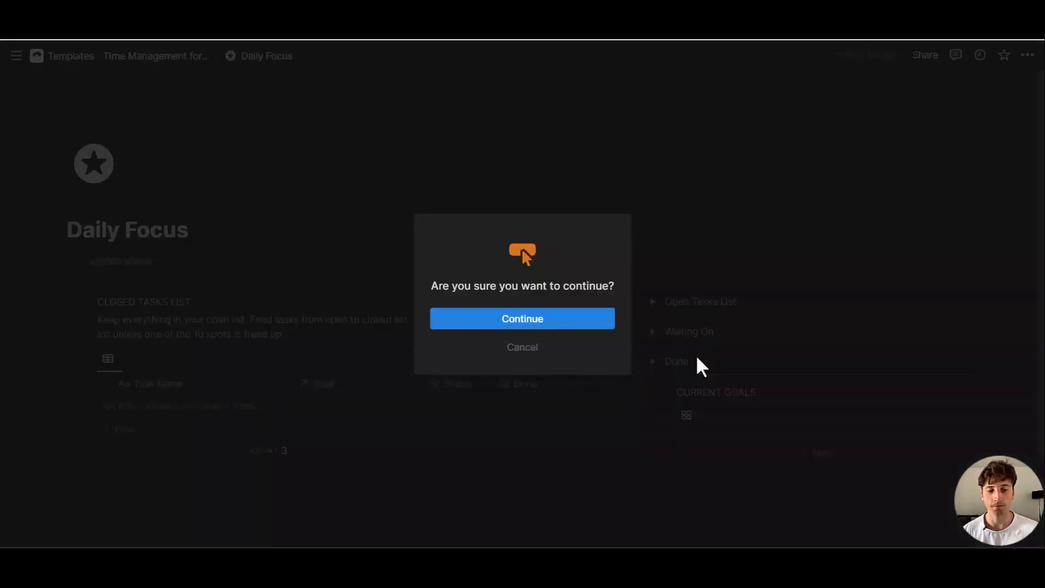
left_click_drag(438, 287, 565, 291)
left_click(541, 322)
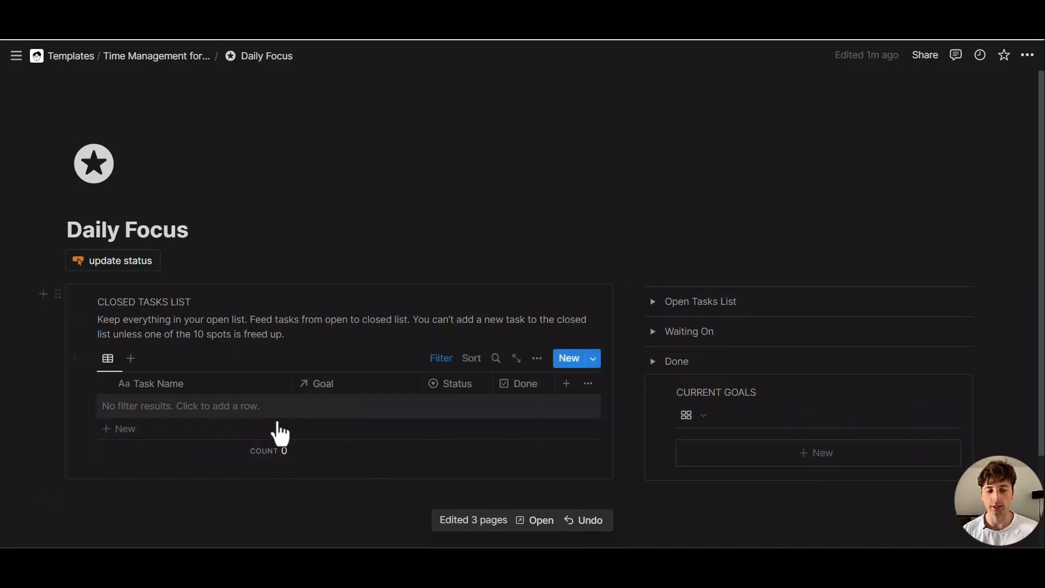
In the Open Tasks List, change the Status of task 23, Task 6 and Task 7 to Closed, and collapse the list
left_click(655, 300)
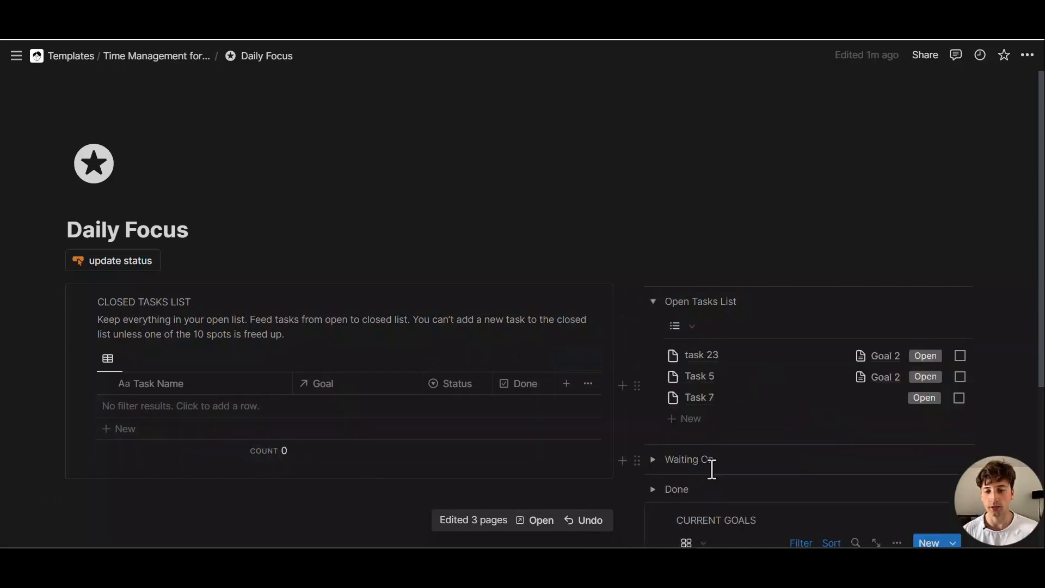
scroll(727, 435, "down", 1)
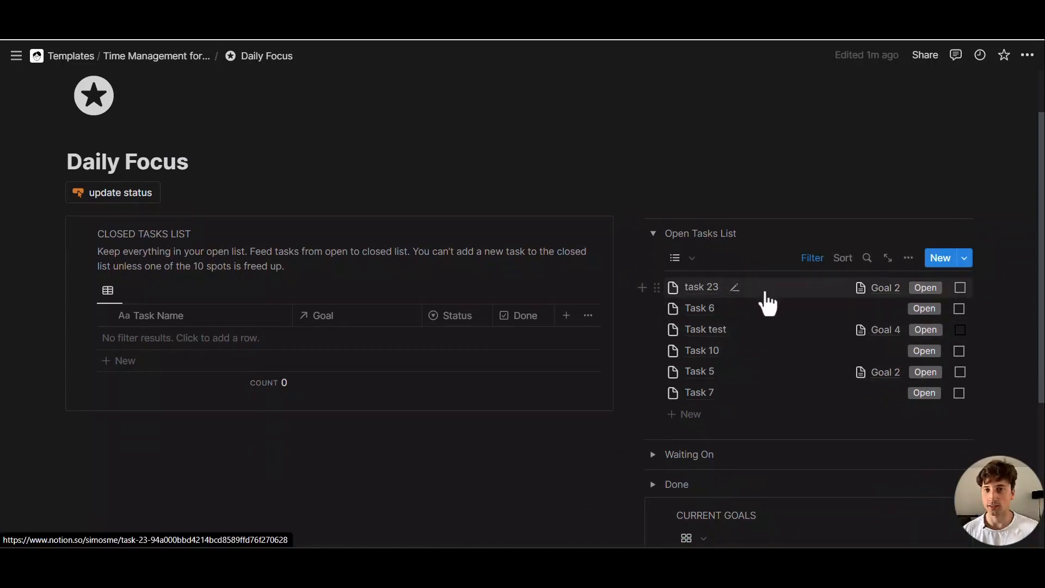
left_click(924, 289)
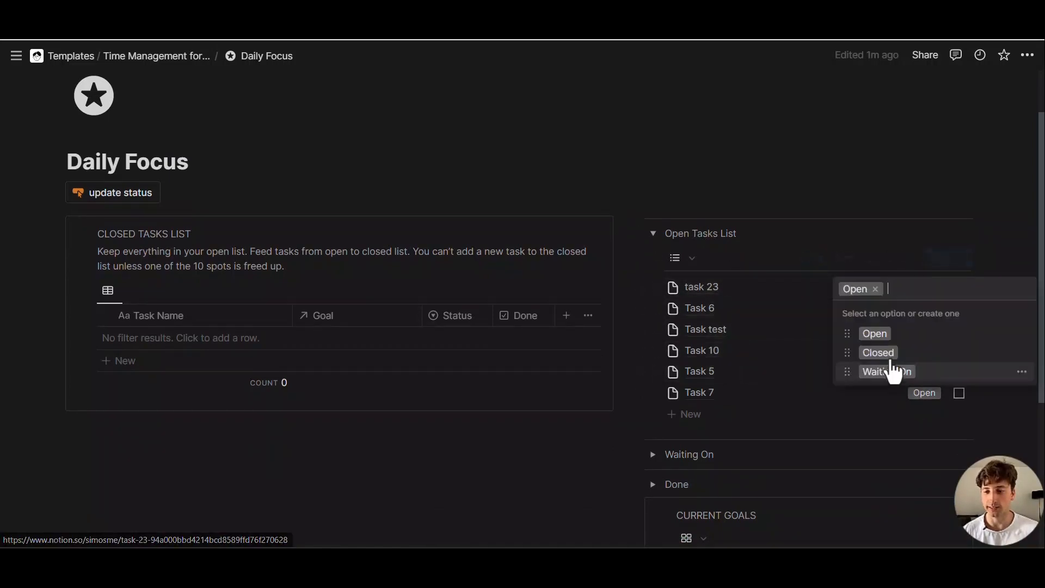
left_click(885, 351)
left_click(924, 287)
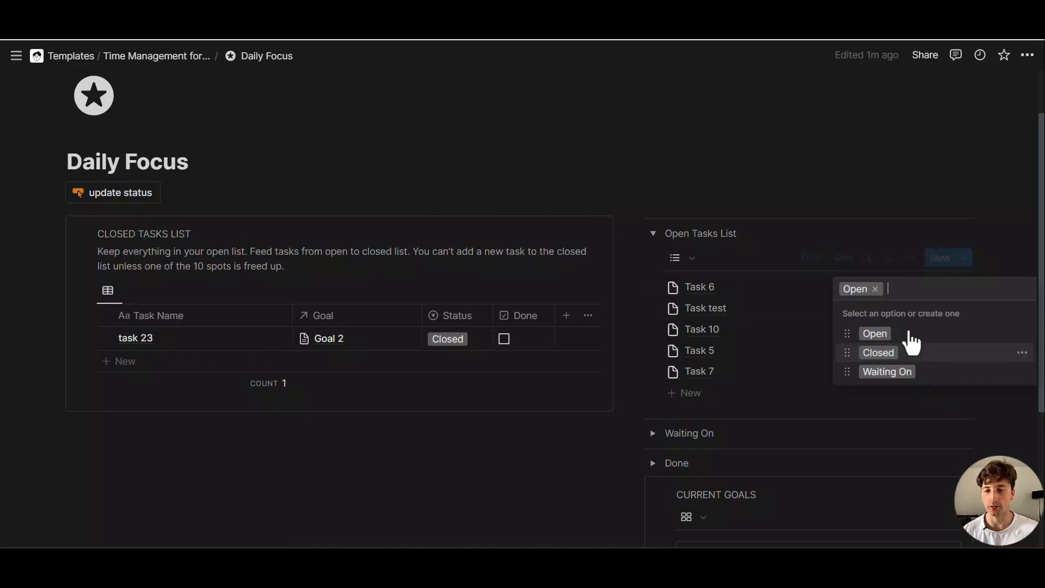
left_click(884, 351)
left_click(923, 353)
left_click(904, 415)
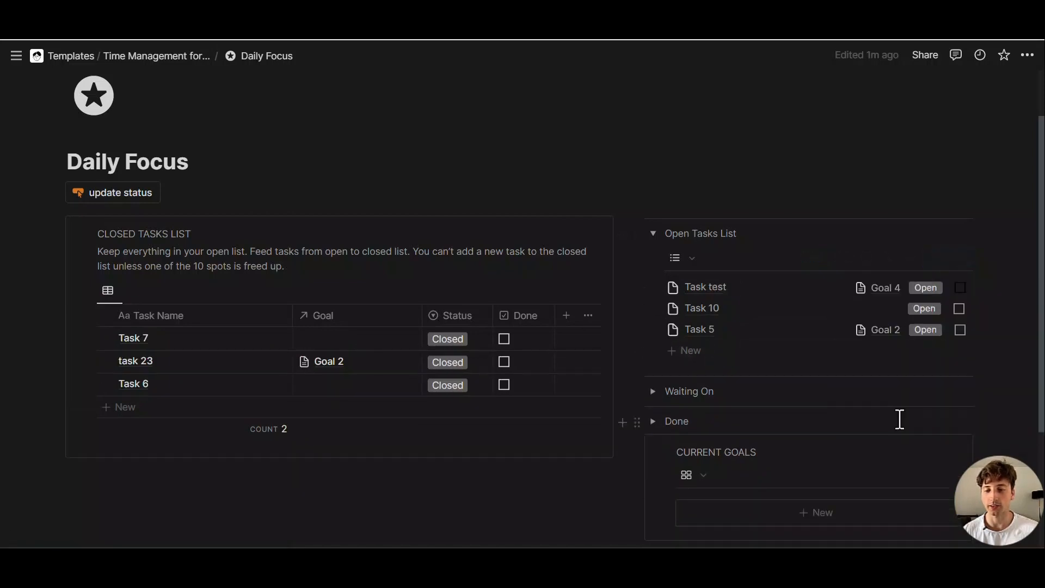
left_click(652, 234)
Insert a second button beside the update status button, name it "create default tasks" and give it a blue icon
left_click_drag(193, 333, 614, 391)
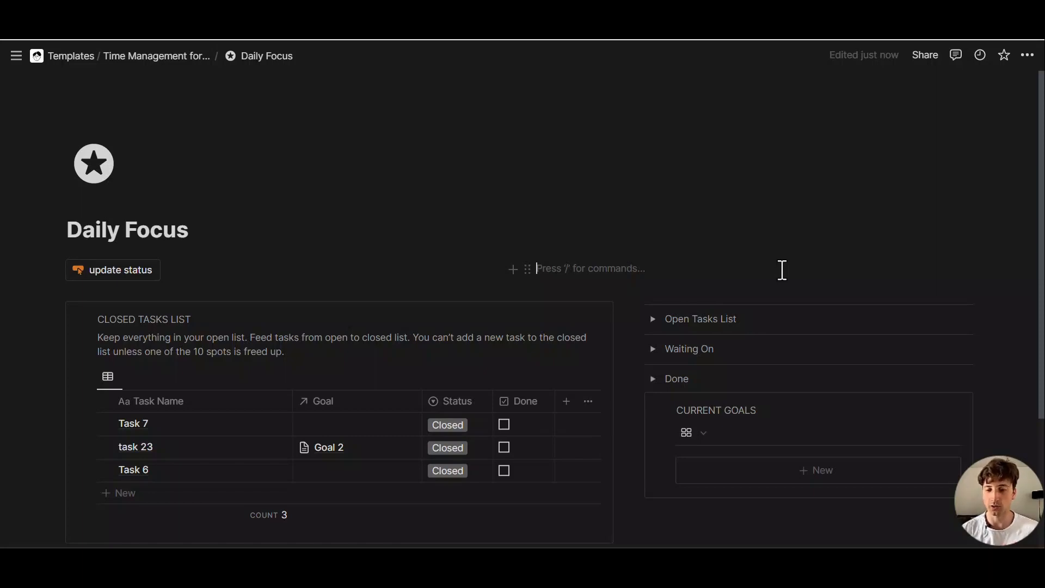
type("/button")
key("Return")
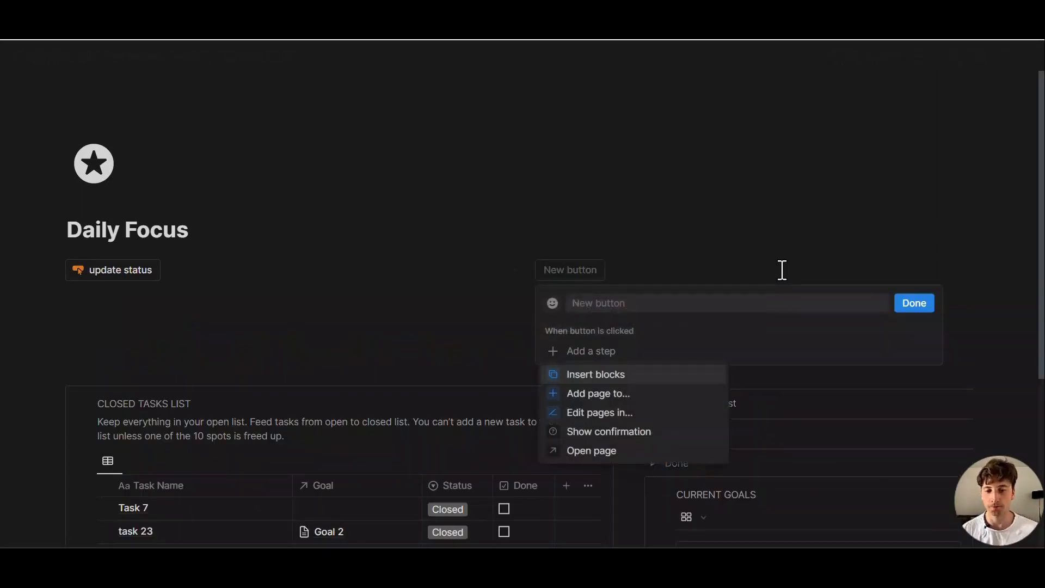
left_click(765, 301)
type("create default tasks")
left_click(553, 303)
left_click(455, 147)
Add an action that adds a page to the Tasks database with the Task Name "Workout"
left_click(638, 356)
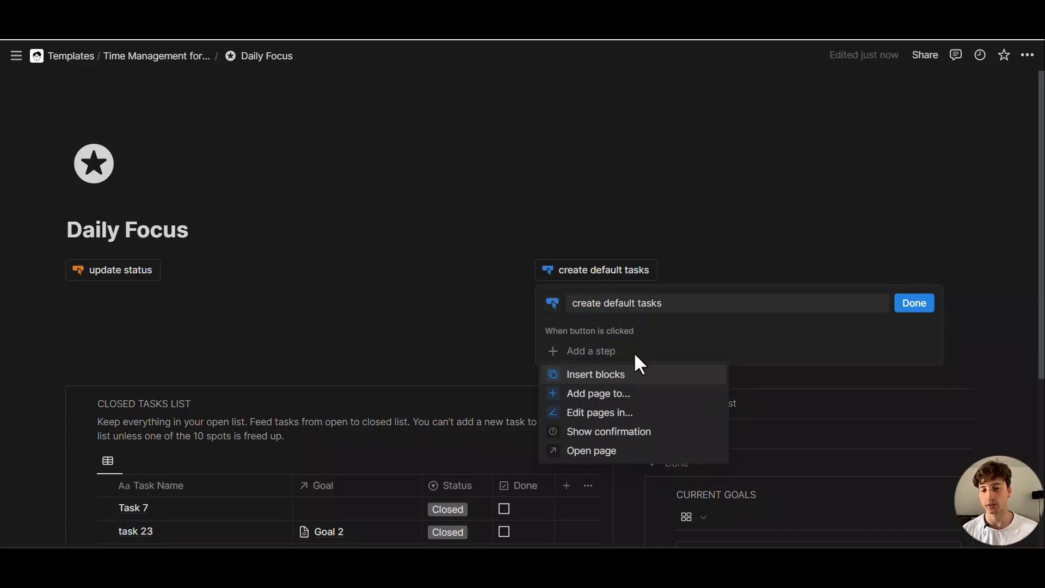
left_click(623, 394)
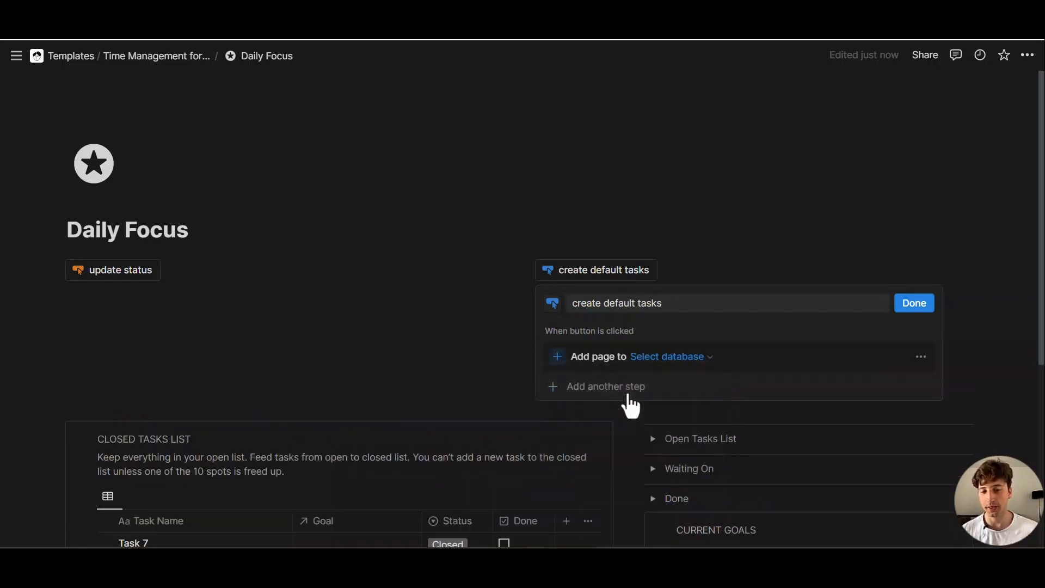
left_click(661, 360)
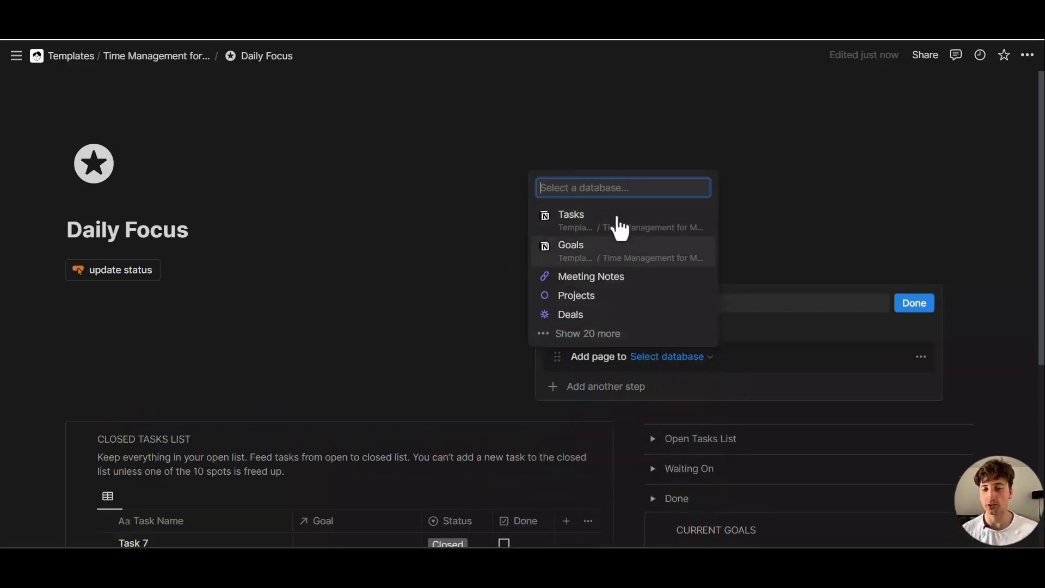
left_click(625, 187)
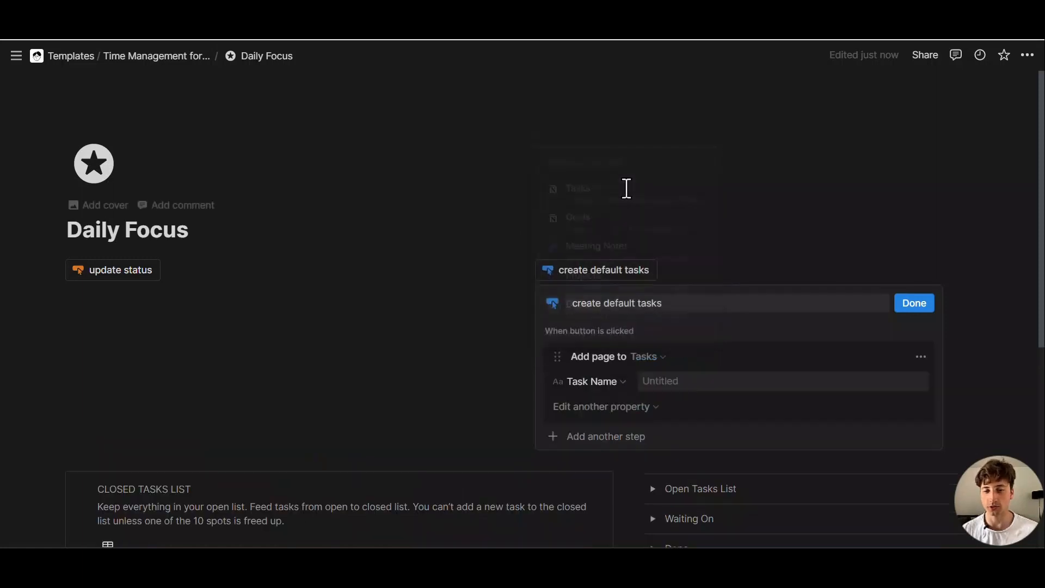
scroll(747, 309, "down", 1)
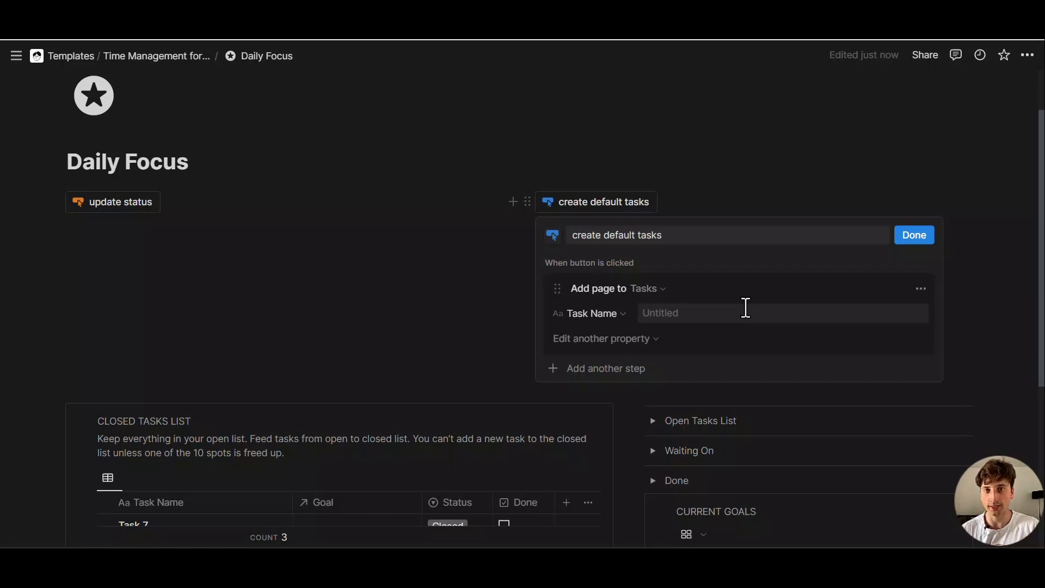
left_click(745, 308)
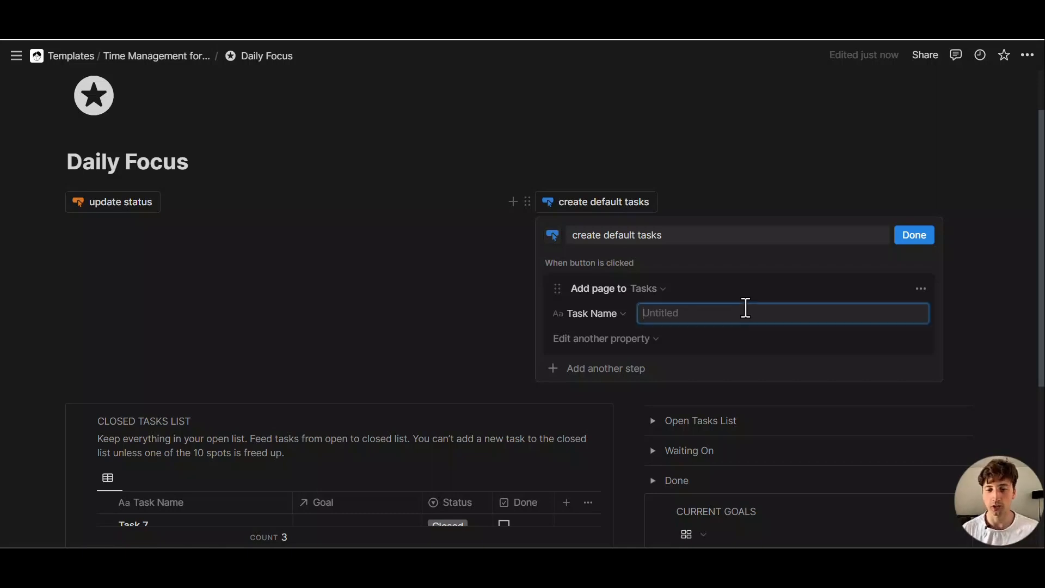
type("orkout @")
key("BackSpace")
key("BackSpace")
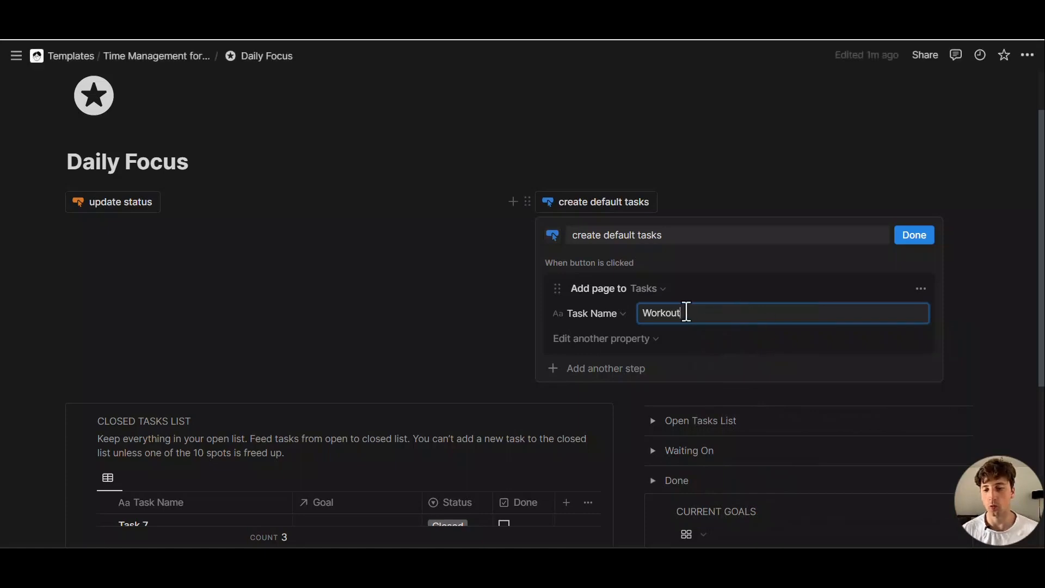
Add the Status property to the Workout action and set it to Open
left_click(652, 349)
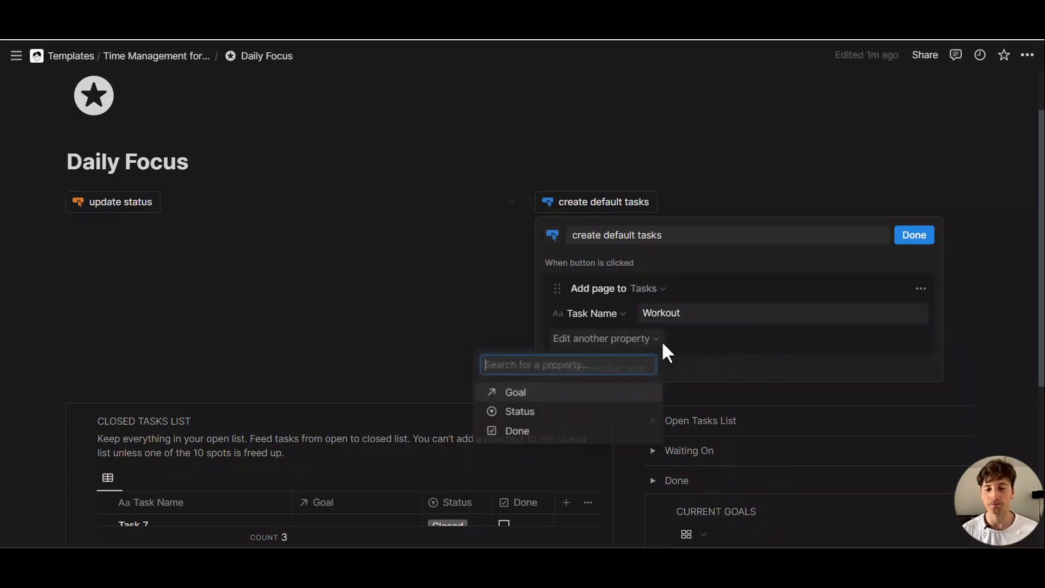
left_click(561, 410)
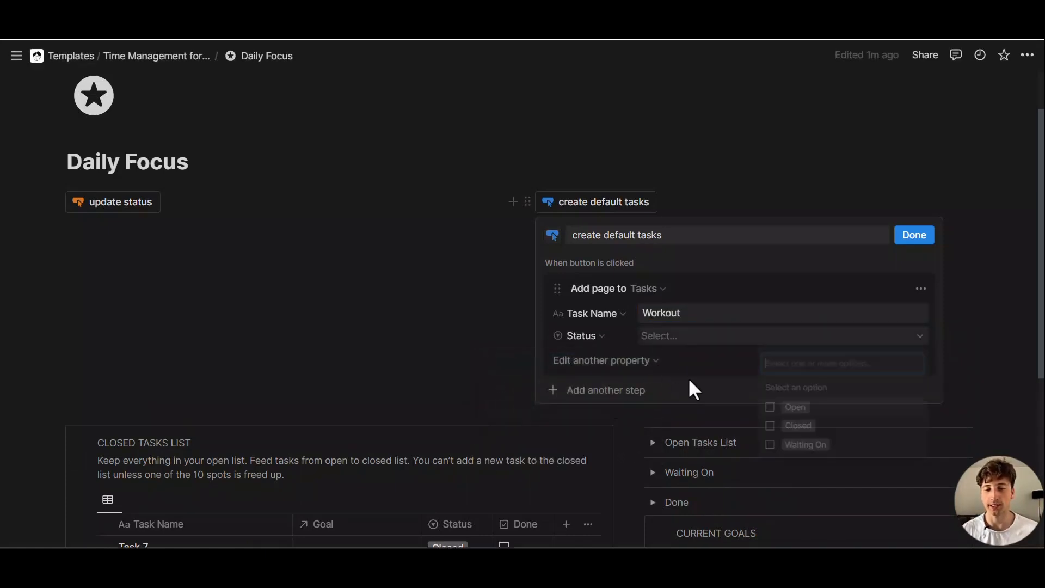
left_click(787, 409)
key("Escape")
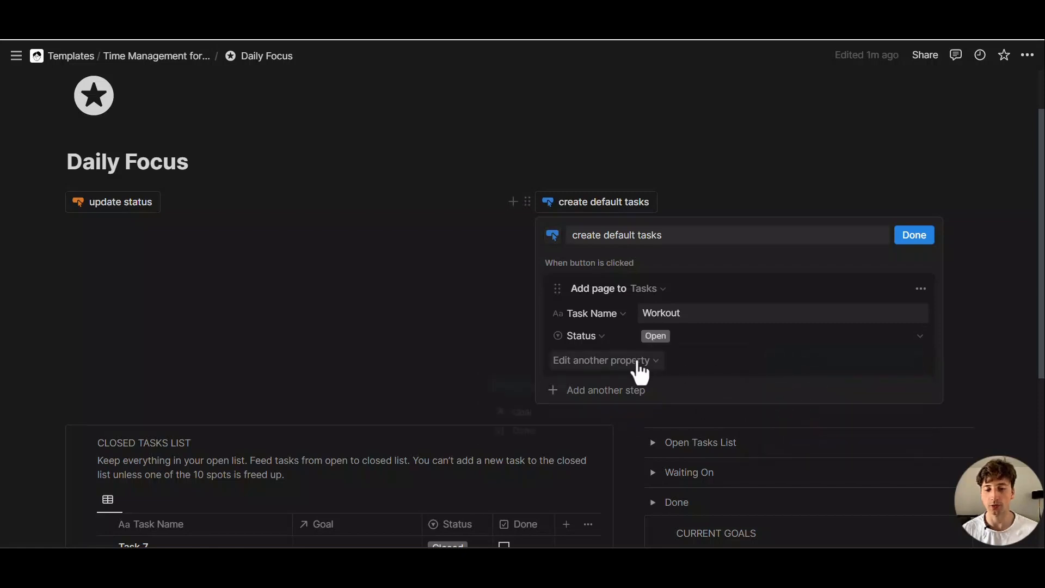
left_click(635, 360)
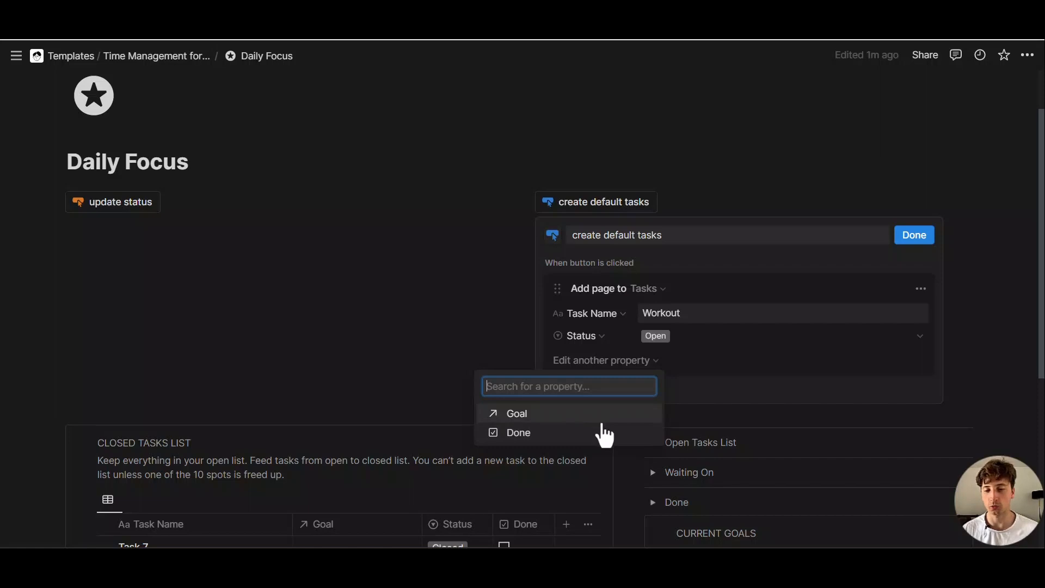
left_click(793, 363)
Add a second "Add page to" action to the button and point it at the Tasks database
scroll(784, 365, "down", 1)
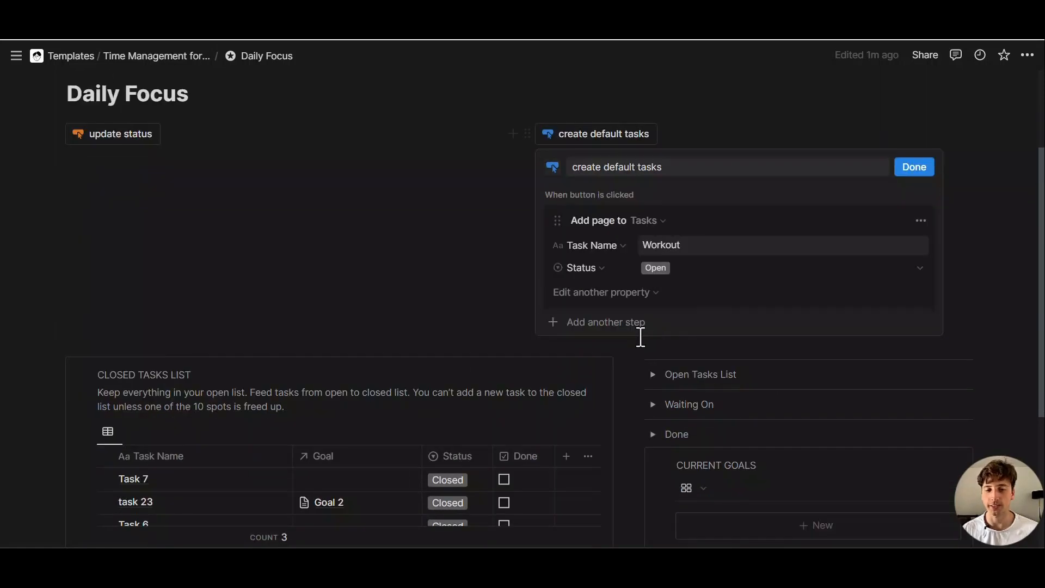
left_click(626, 327)
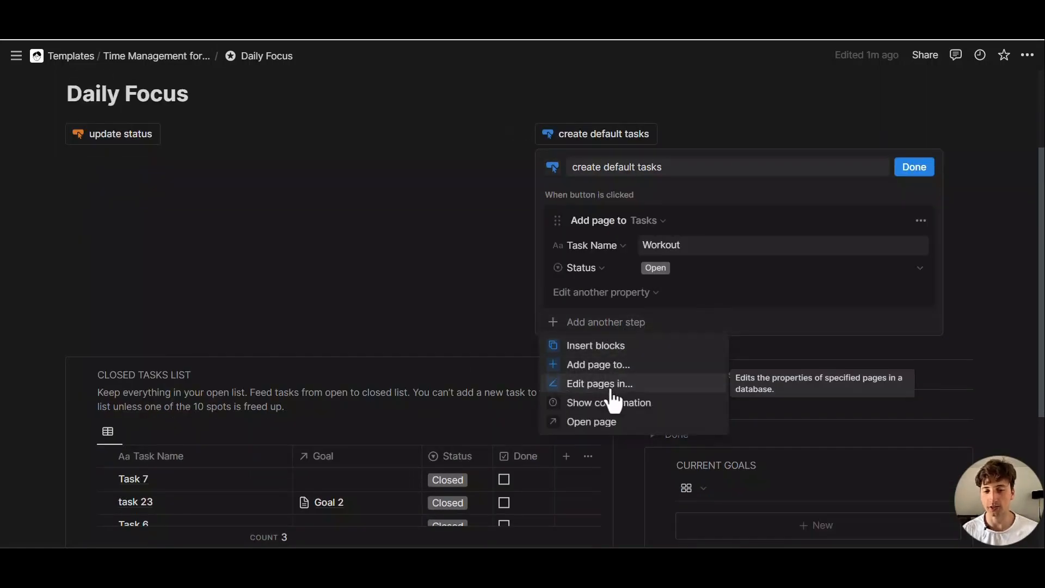
left_click(611, 369)
left_click(671, 332)
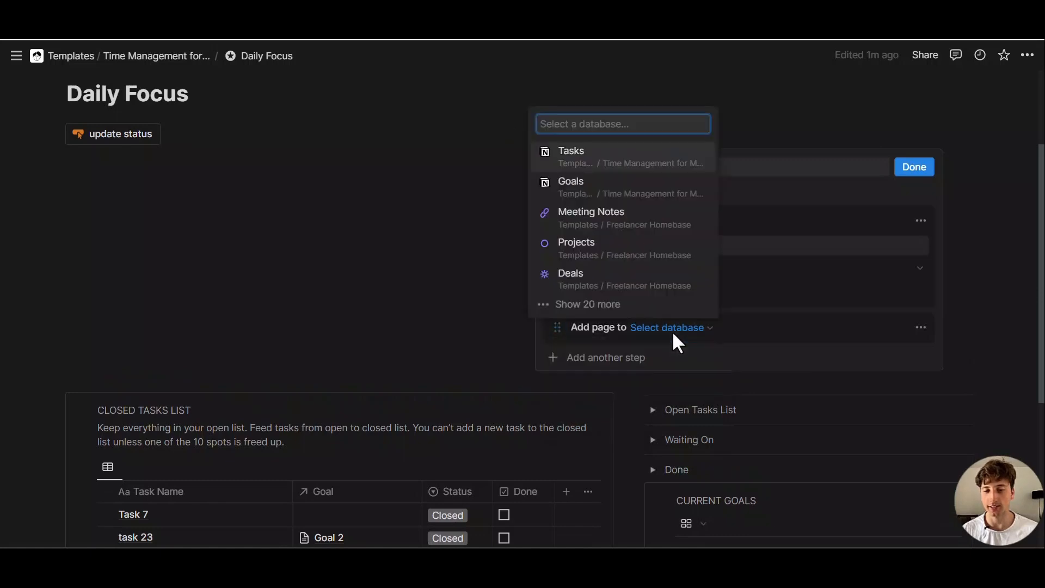
left_click(623, 158)
scroll(705, 327, "down", 1)
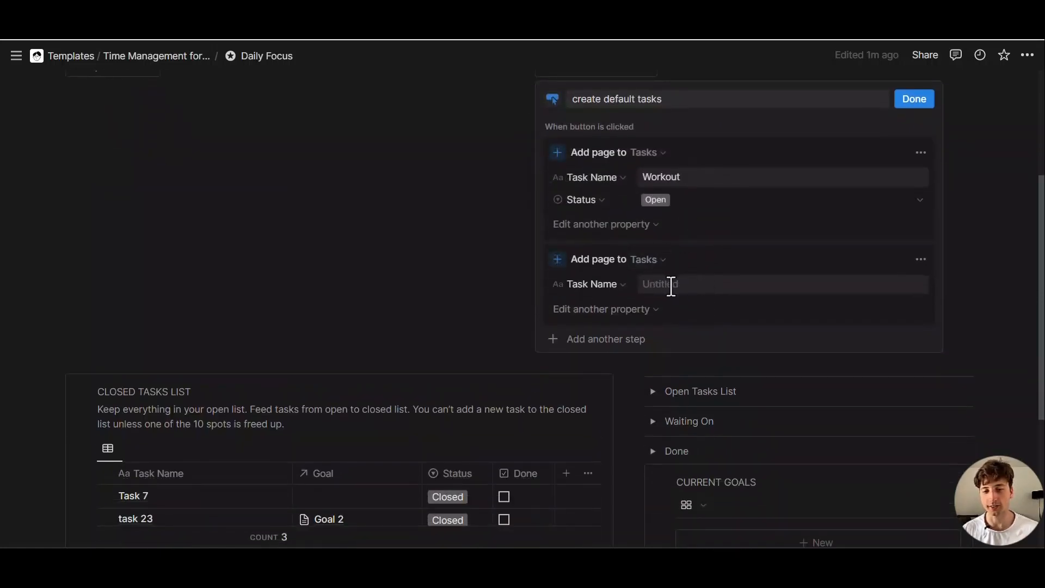
Set the second action's Task Name to "Cook dinner" and its Status to Open
left_click(672, 286)
type("Cook dinner")
left_click(641, 309)
left_click(518, 380)
left_click(773, 376)
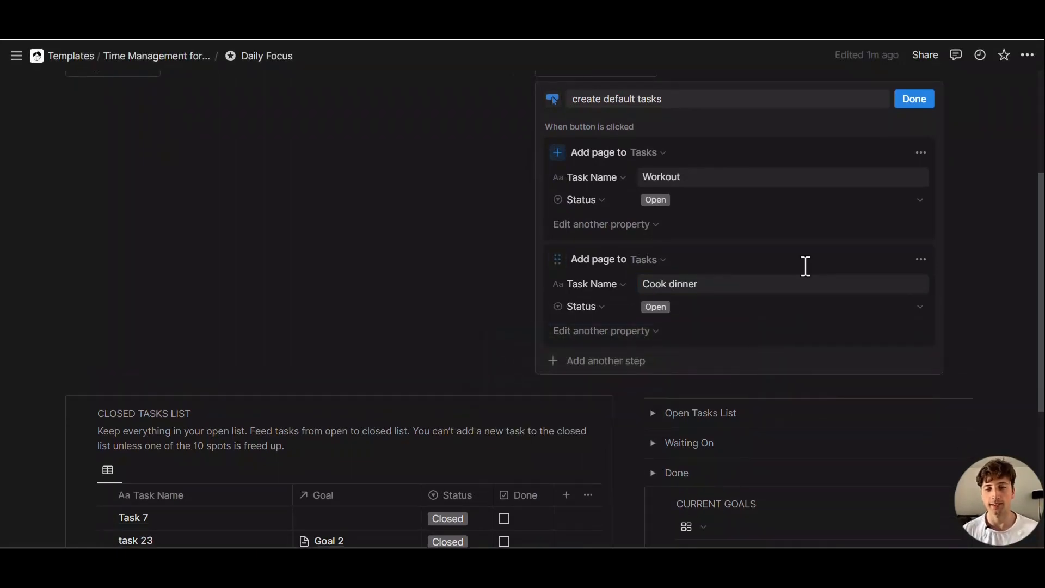
Duplicate the Cook dinner action below itself and change the copy's Task Name to "Eat dinner"
left_click(921, 260)
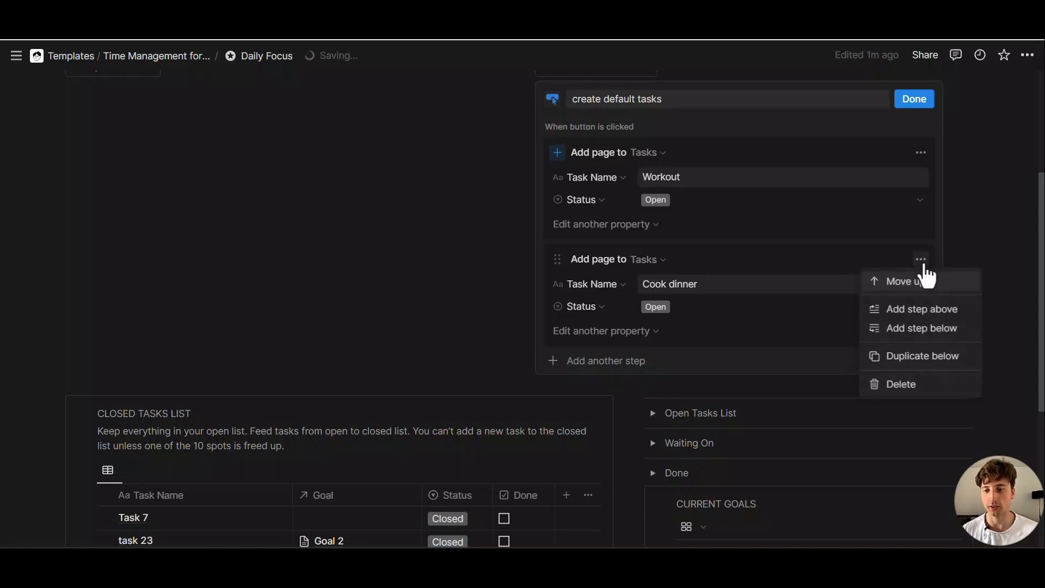
left_click(932, 358)
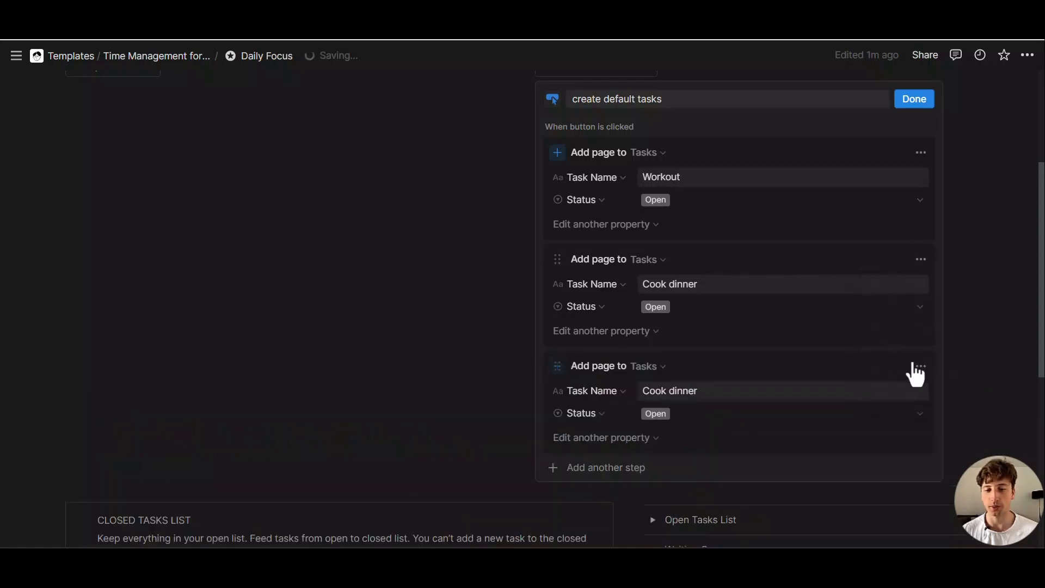
scroll(910, 373, "down", 1)
left_click(729, 326)
triple_click(673, 322)
type("Eat dinner")
Add the Goal property to the Eat dinner action and set it to Goal 1
scroll(686, 327, "down", 1)
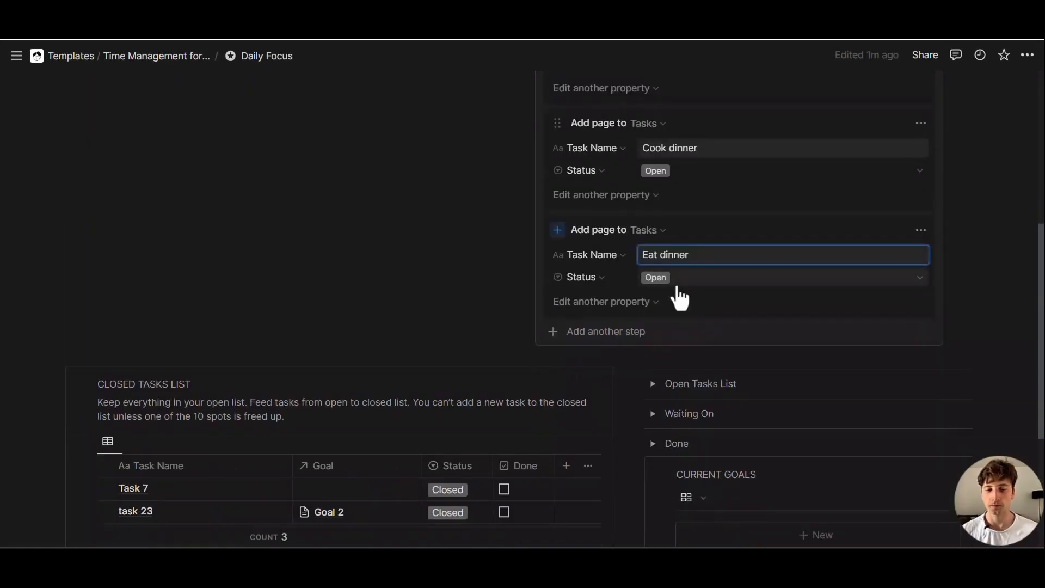
left_click(650, 303)
left_click(643, 355)
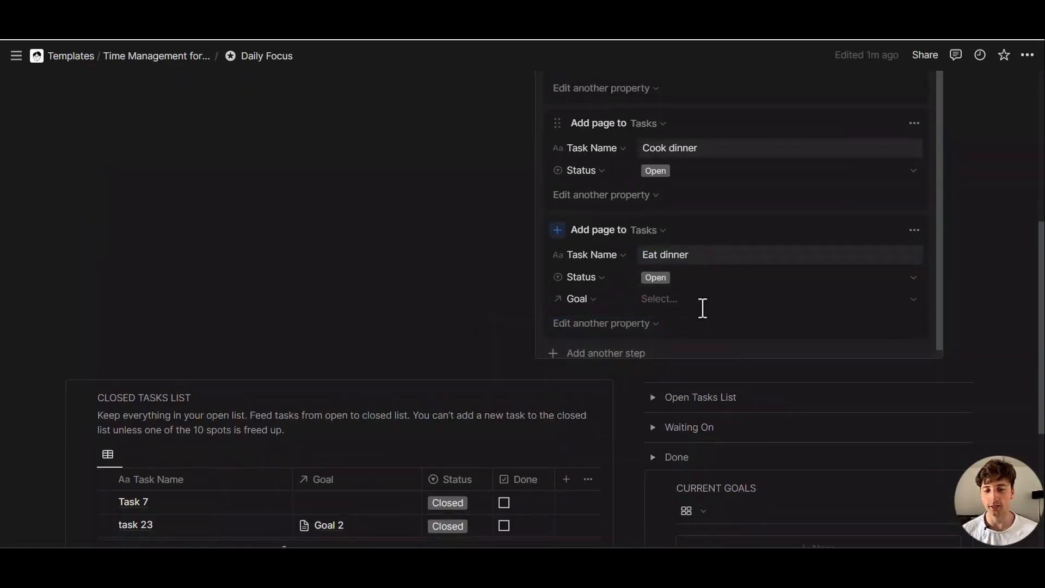
left_click(700, 305)
left_click(808, 497)
left_click(741, 305)
Finish the create default tasks button setup and expand the Open Tasks List
scroll(741, 305, "up", 3)
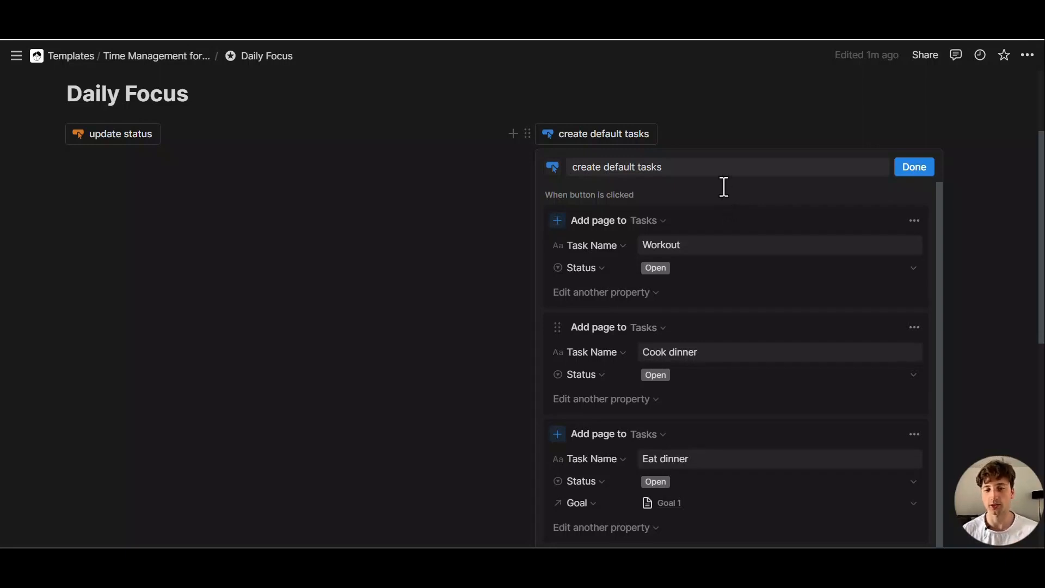
scroll(724, 187, "down", 1)
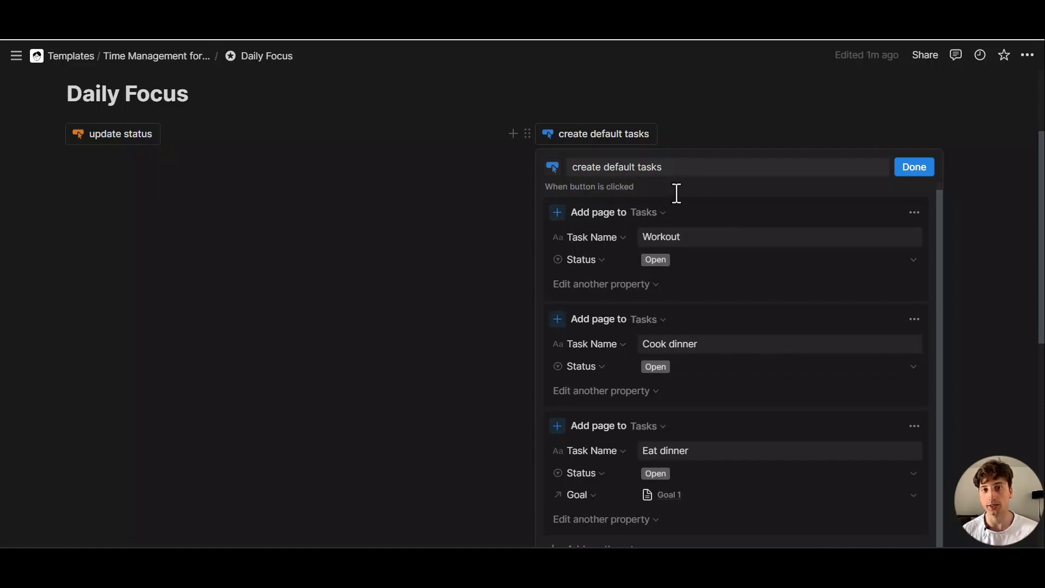
left_click(916, 172)
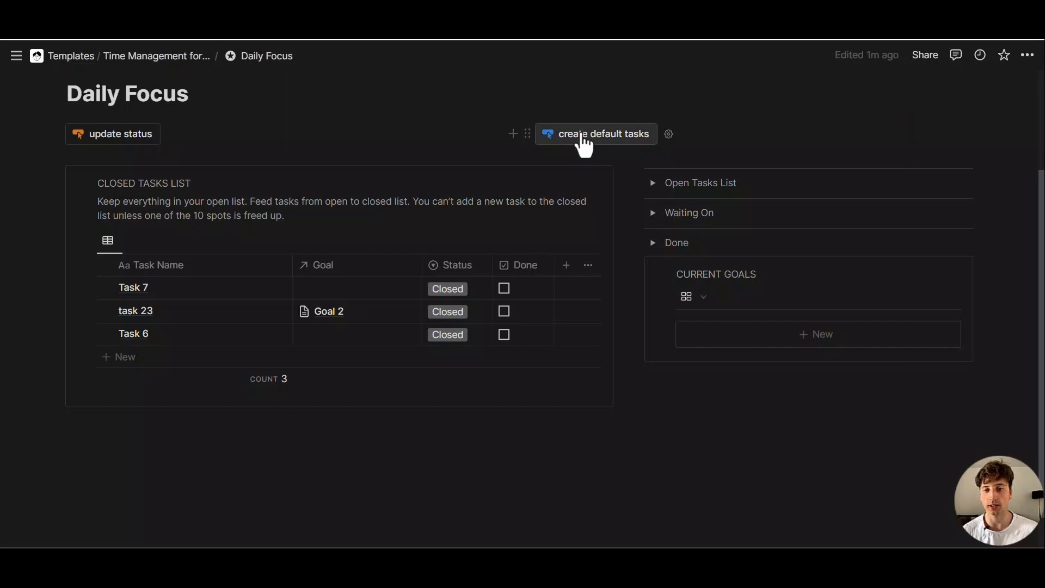
left_click(655, 186)
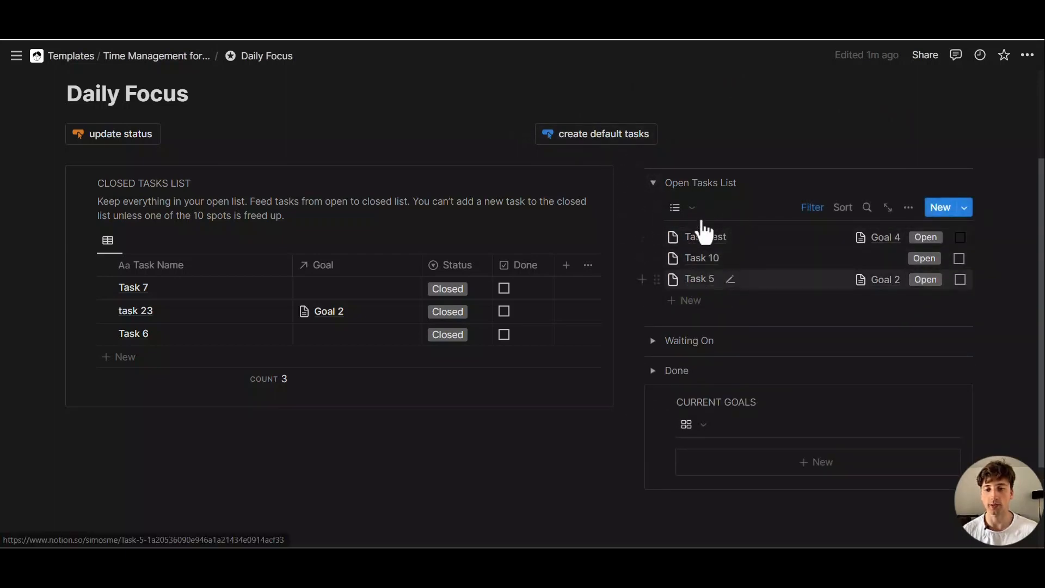
Reopen the create default tasks setup, add the Goal property to the Cook dinner action and open its page choices
left_click(601, 141)
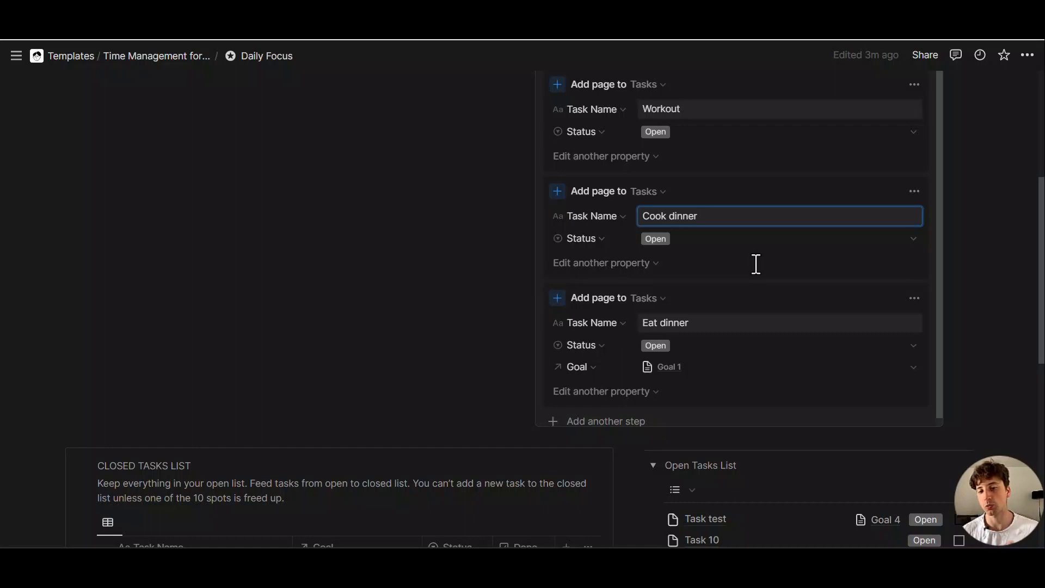
left_click(660, 266)
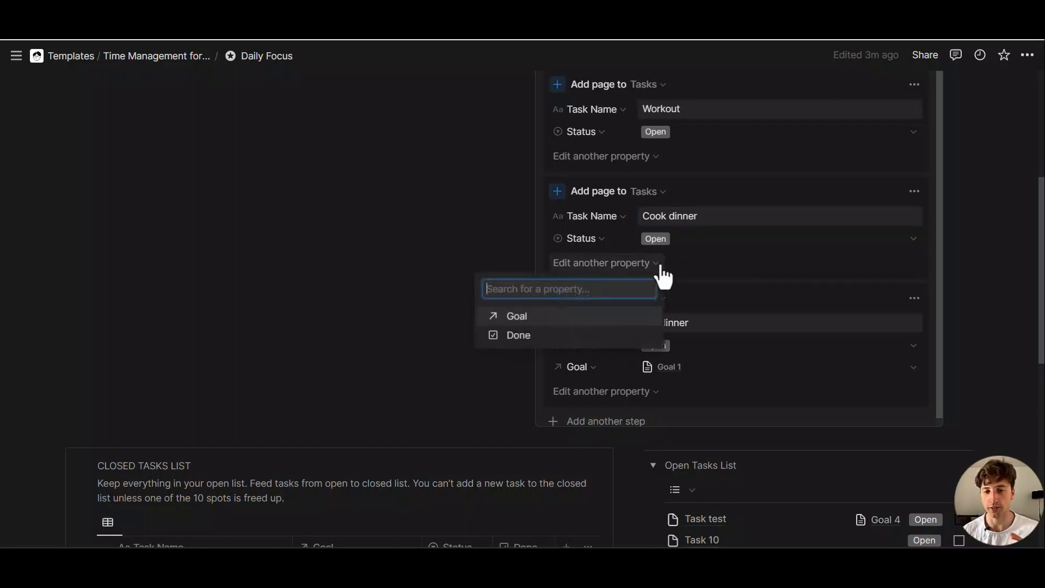
left_click(629, 317)
left_click(709, 267)
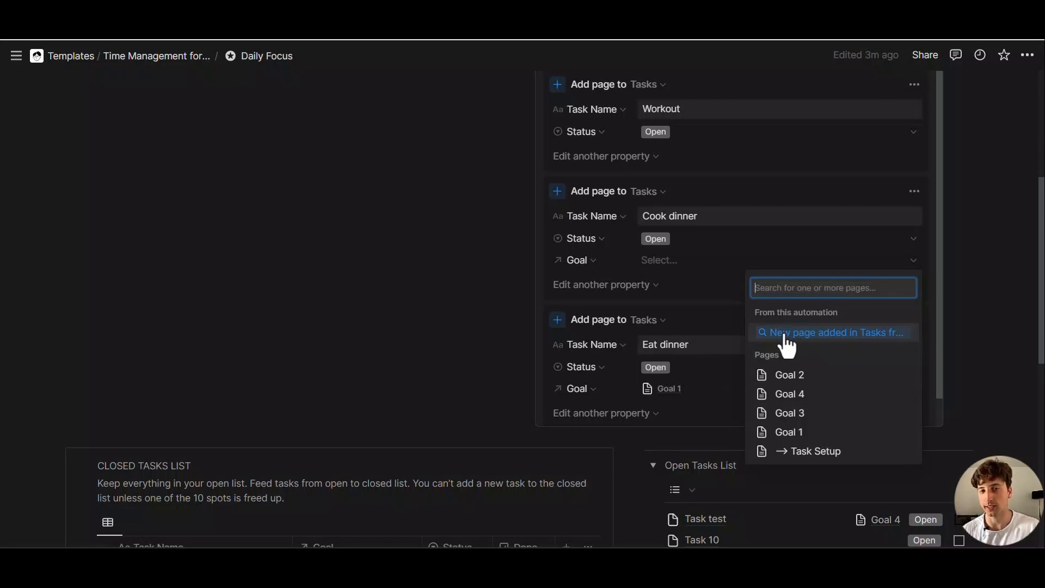
left_click(713, 267)
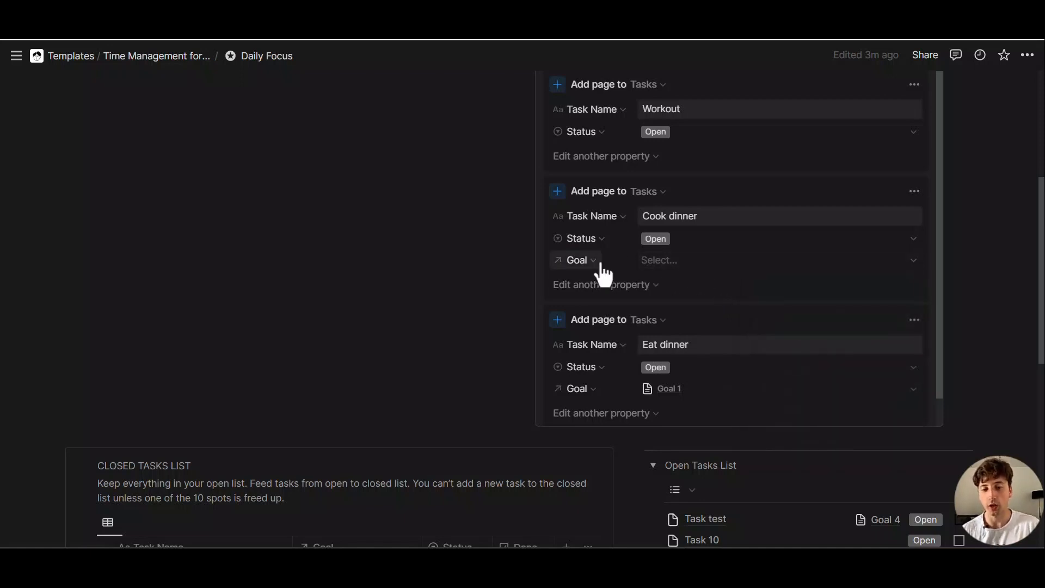
left_click(653, 262)
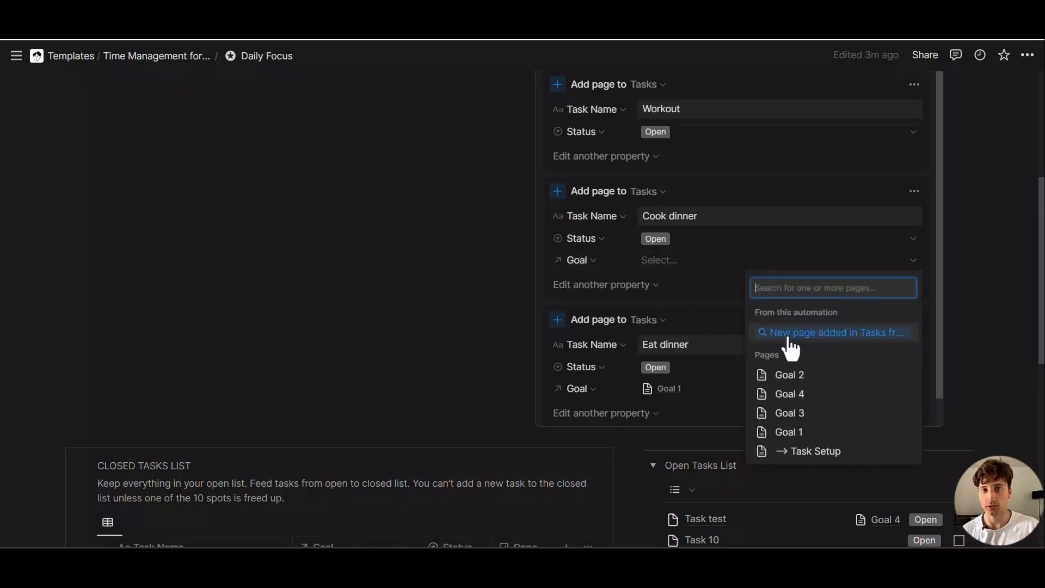